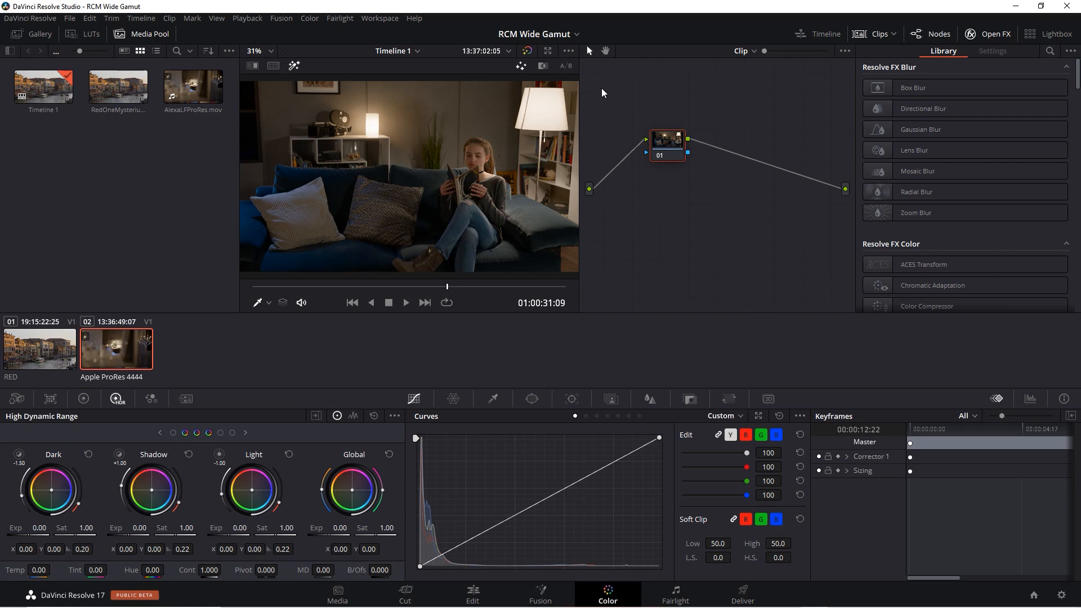
- Set the Resolve color management preset to Custom in the project's color management settings
click(1062, 595)
click(299, 155)
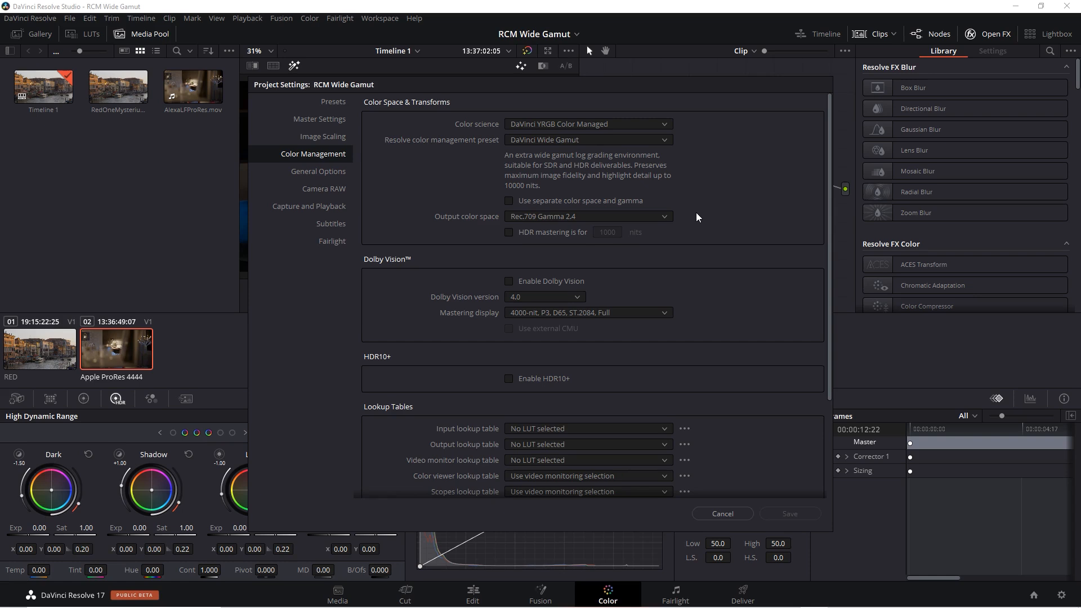
click(663, 140)
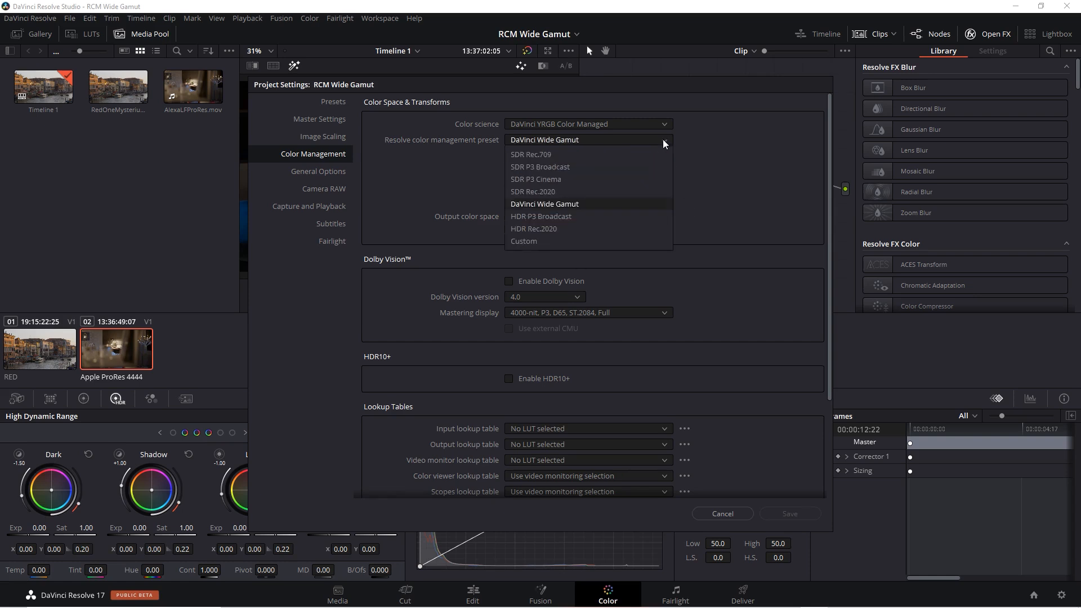
click(583, 241)
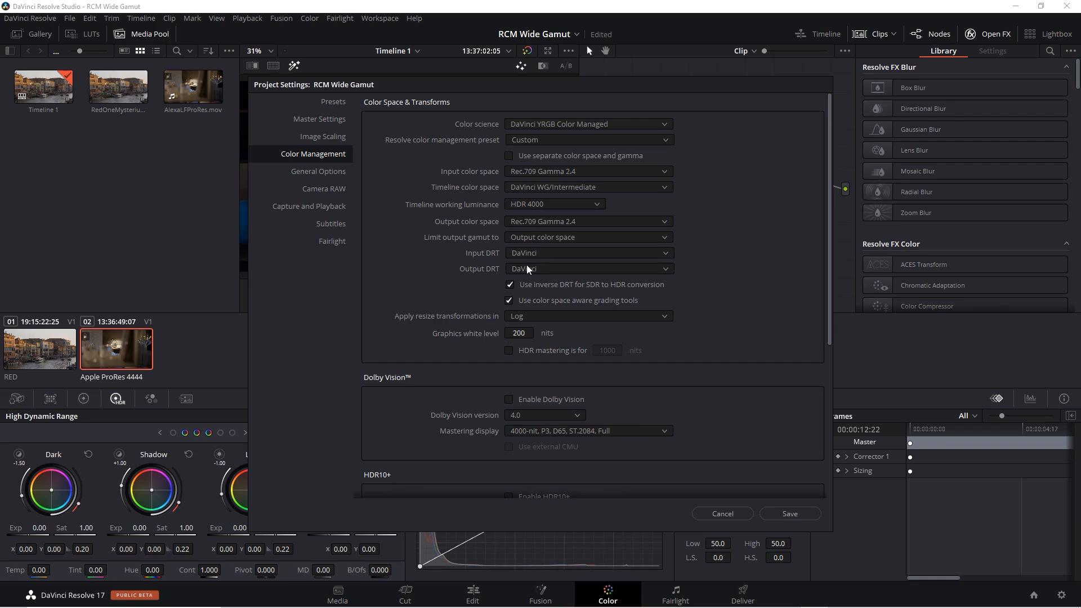
- Set both the Input DRT and the Output DRT to None
click(566, 256)
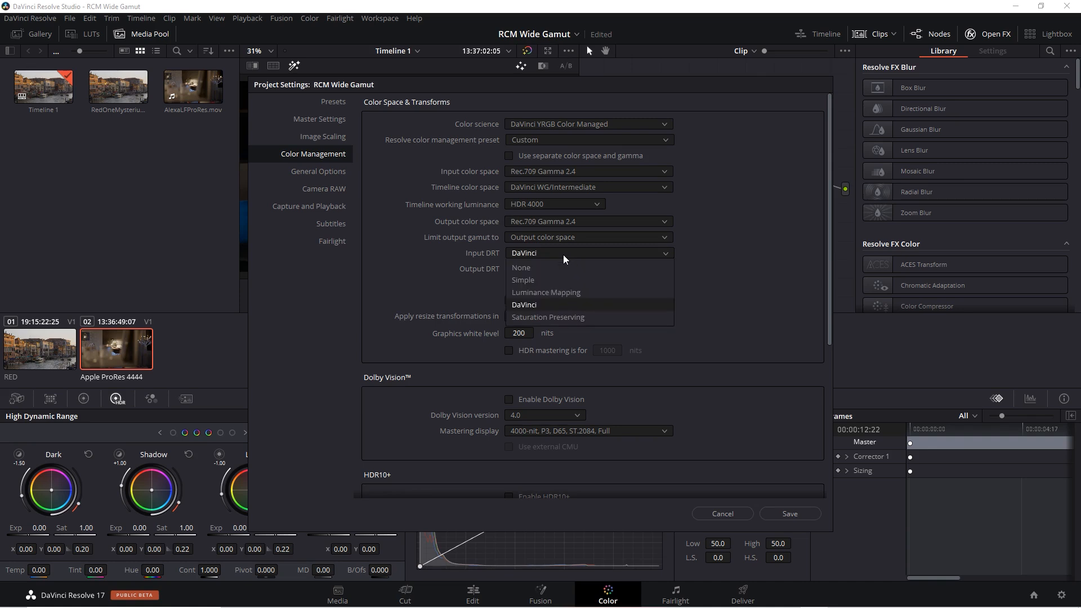
click(561, 268)
click(564, 270)
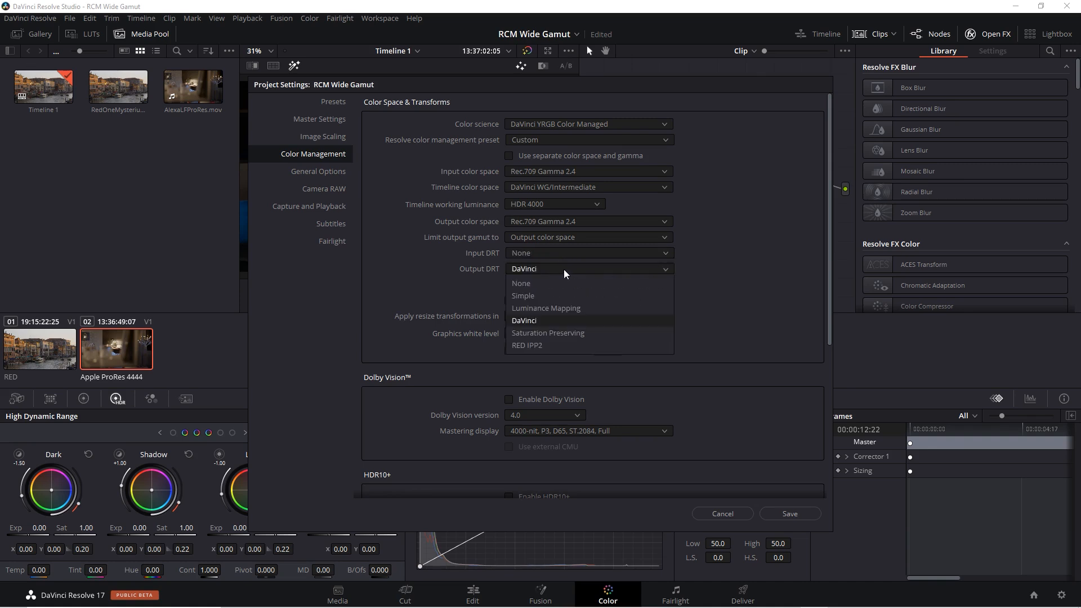
click(560, 284)
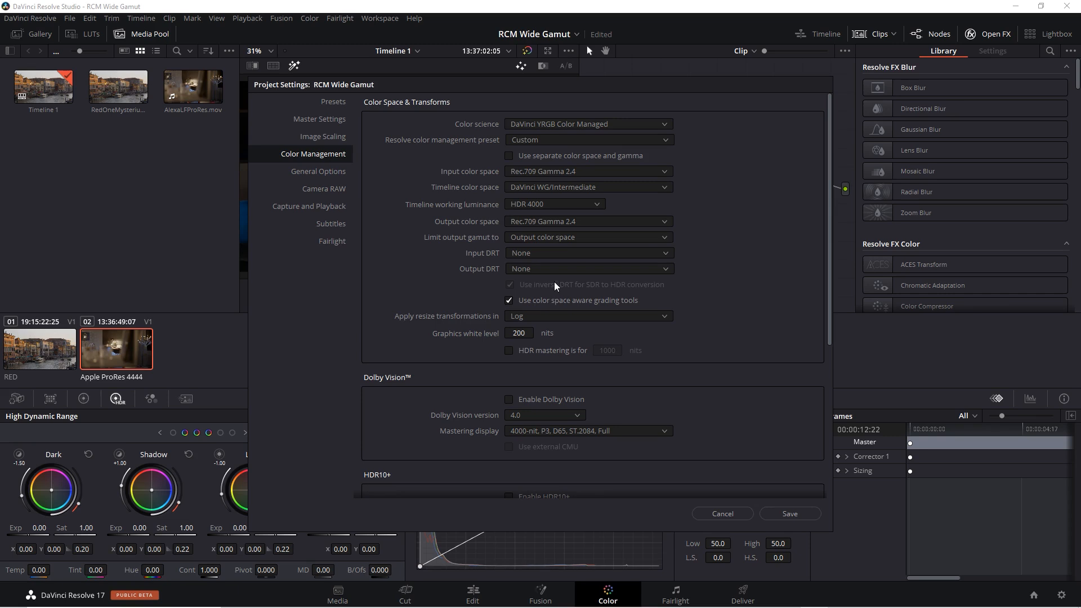
- Set the timeline color space to Rec.709 Gamma 2.4 and save the project settings
click(639, 188)
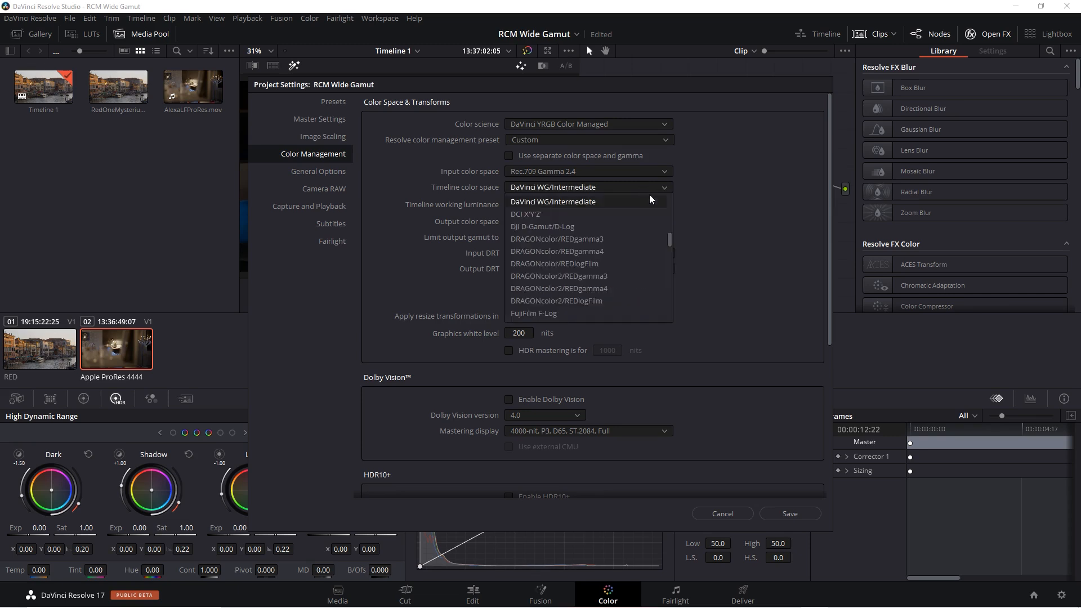
drag(671, 235, 679, 271)
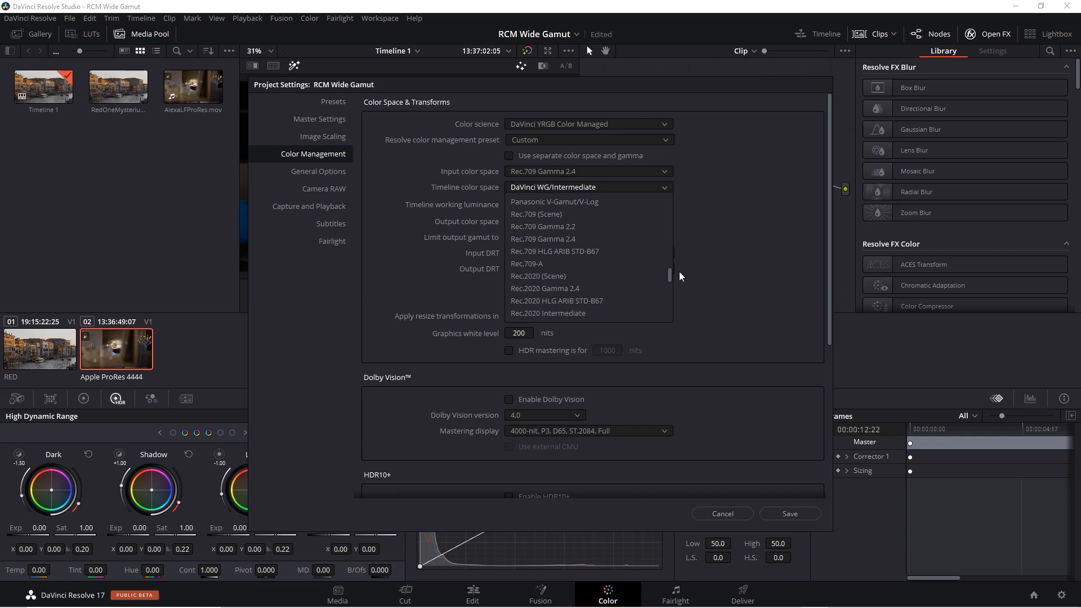
click(596, 237)
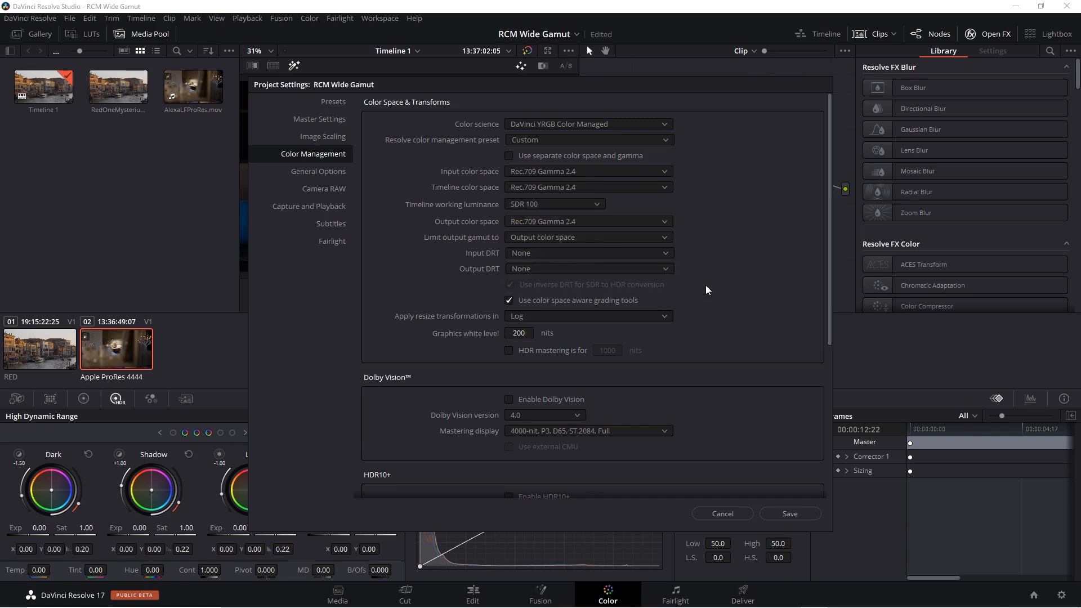
click(796, 519)
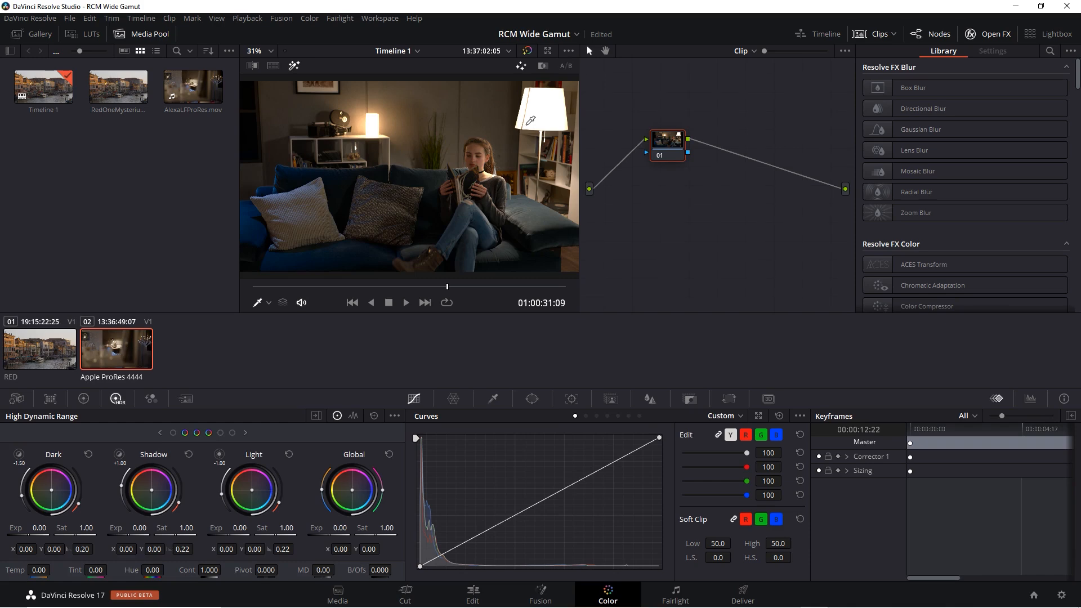
- Show the Waveform scope for the current clip and check its waveform scale style options
click(1034, 400)
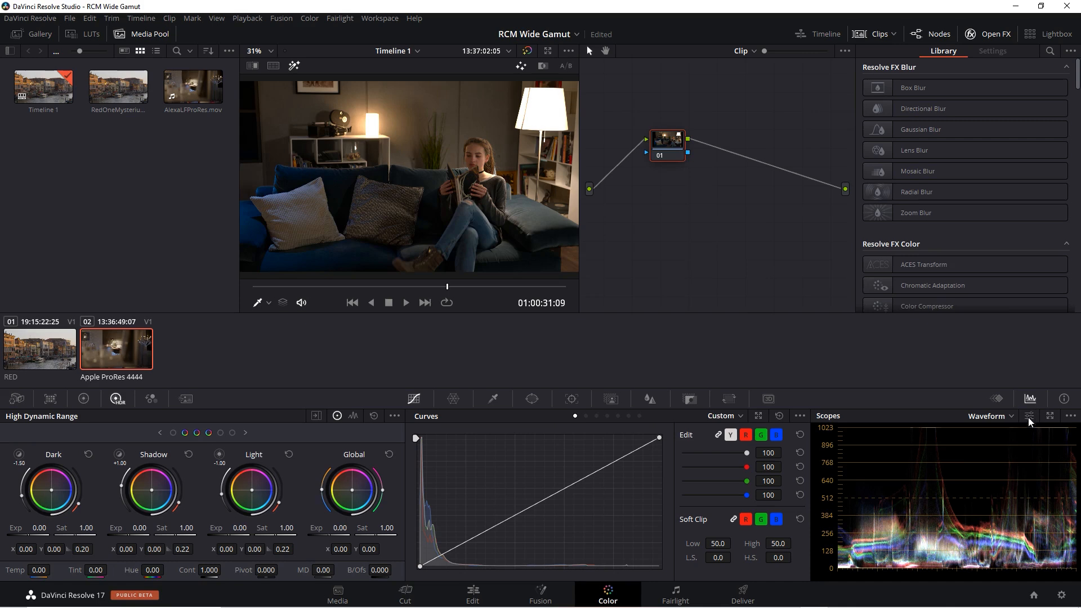
click(1008, 419)
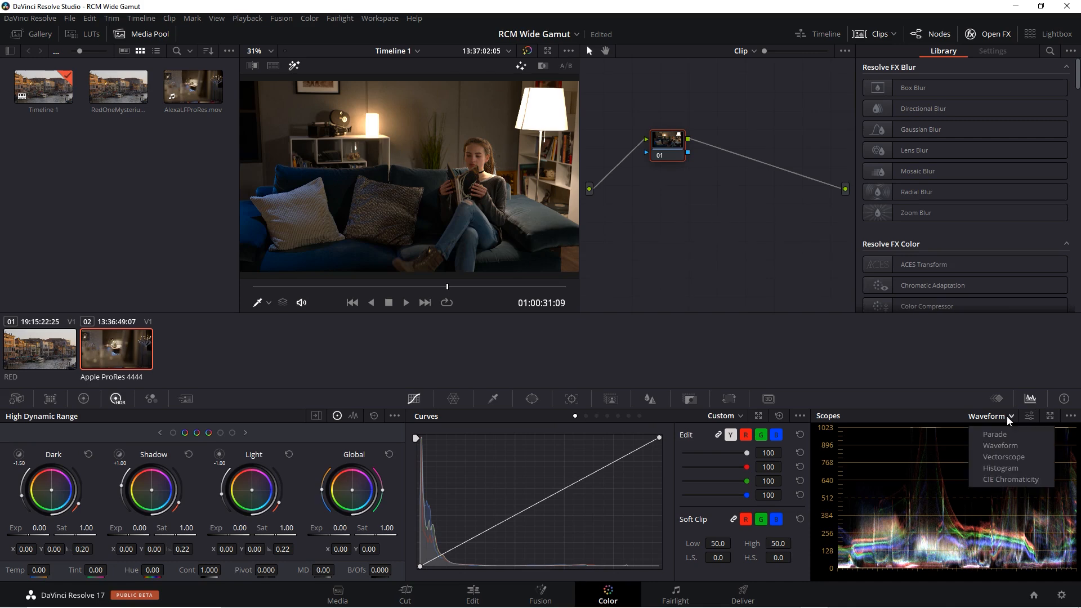
click(1012, 445)
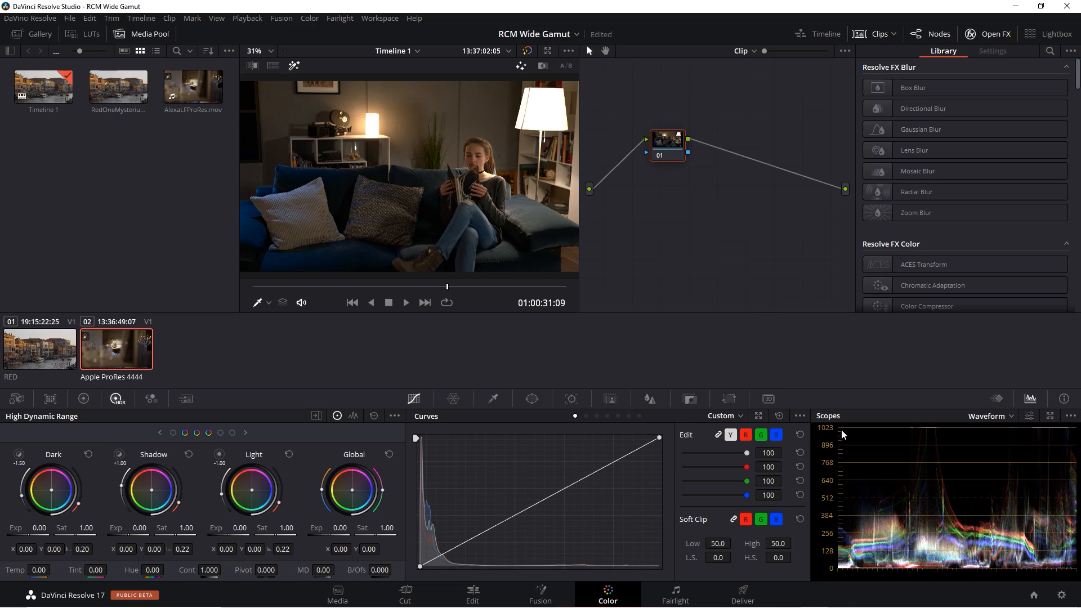
click(1071, 416)
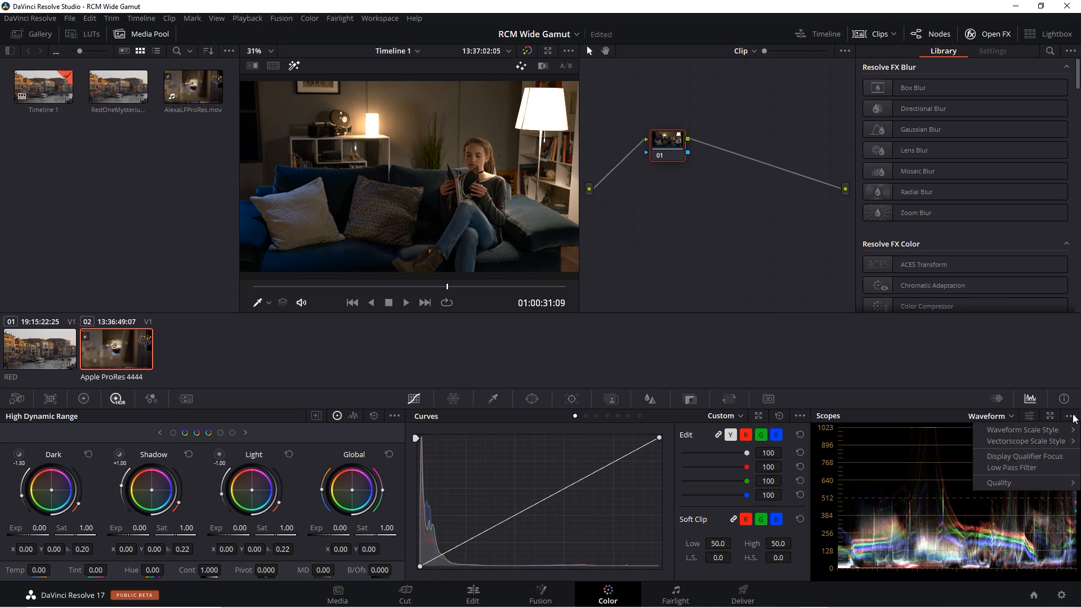
mouse_move(1061, 433)
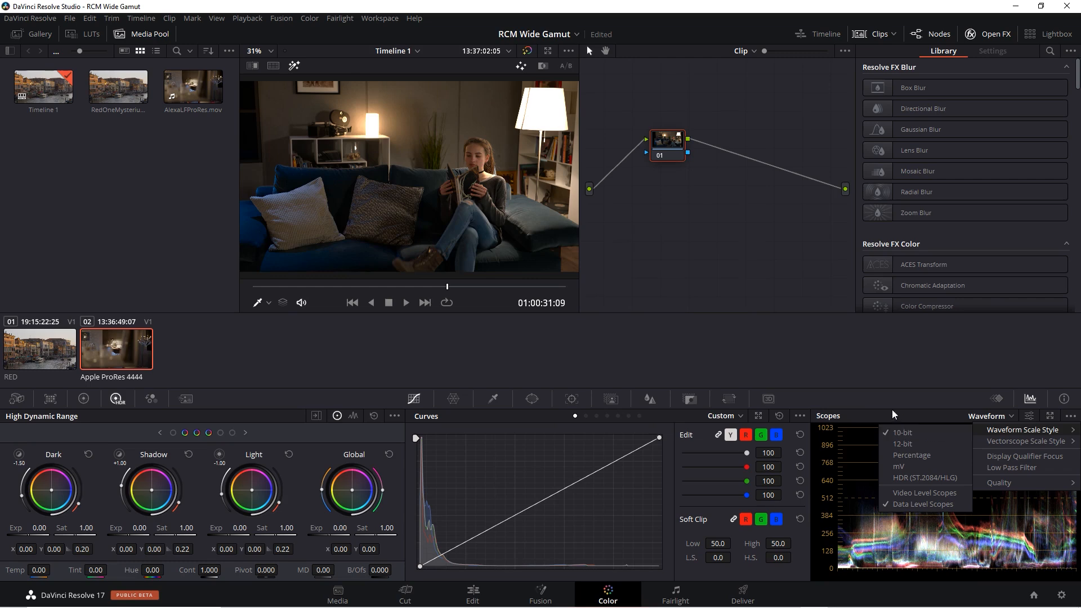
click(870, 395)
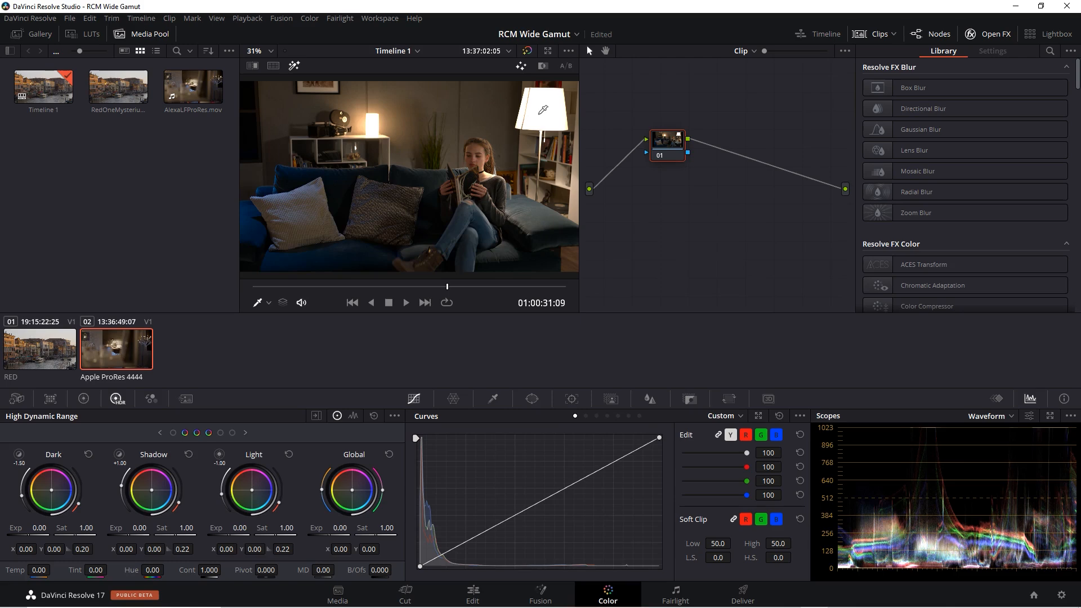
- Set both the Input DRT and the Output DRT to DaVinci in the project's color management settings and save
click(1062, 595)
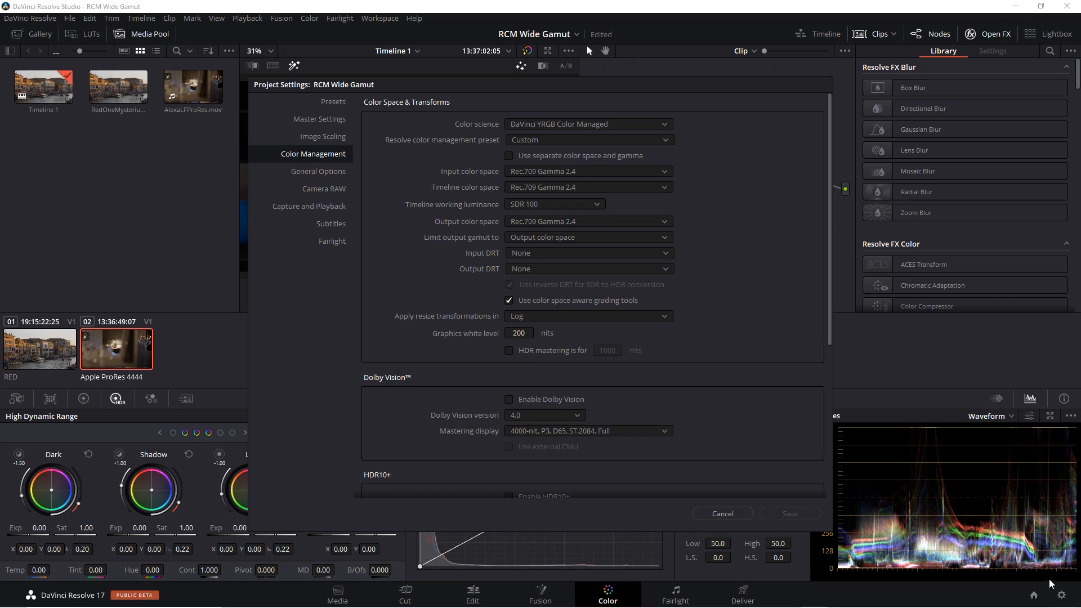
click(620, 253)
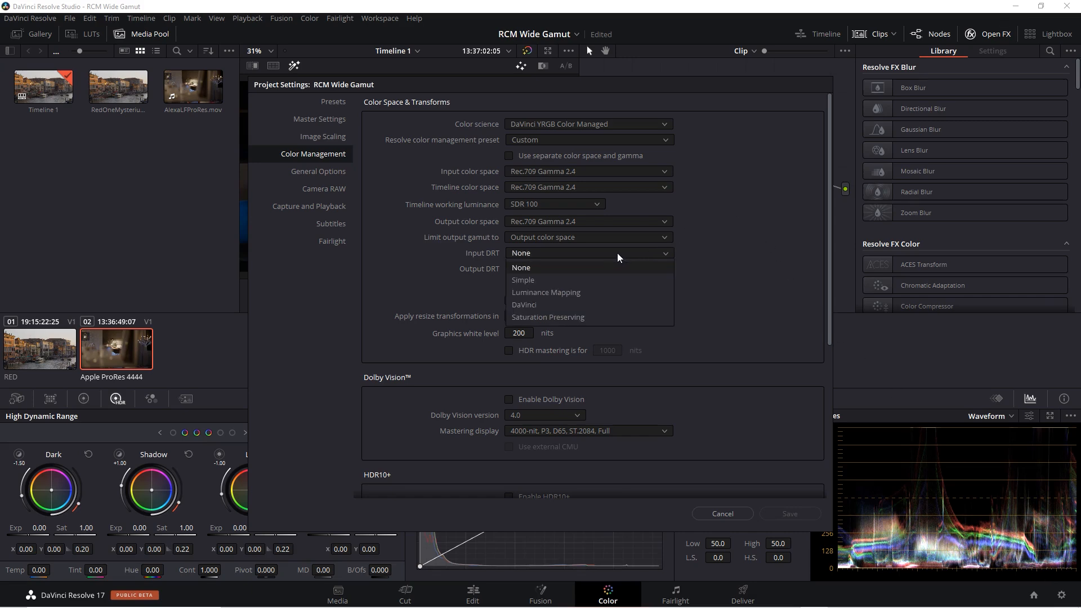
click(601, 304)
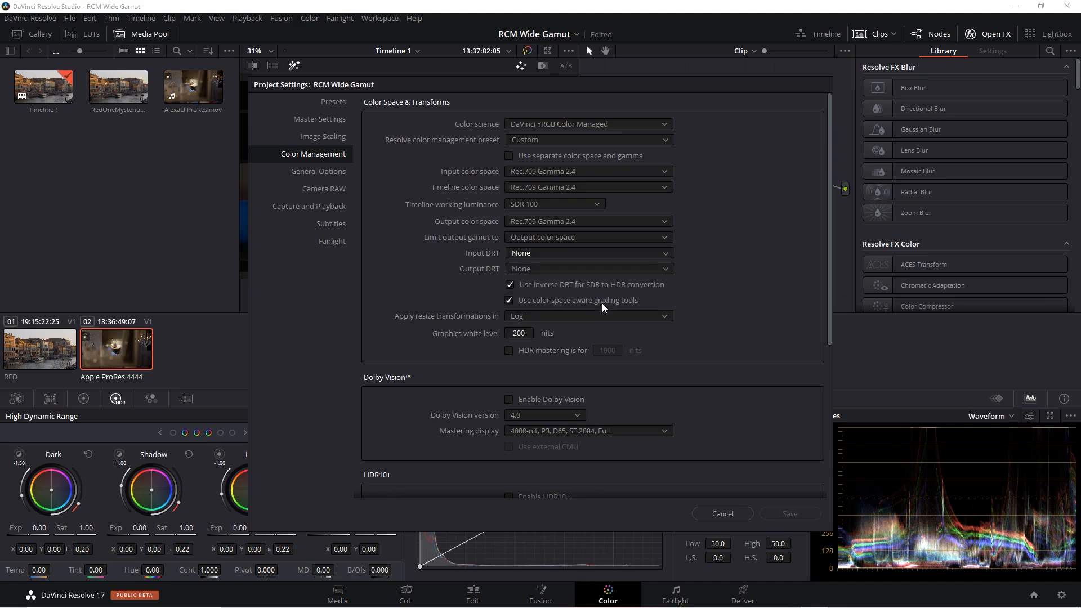
click(590, 269)
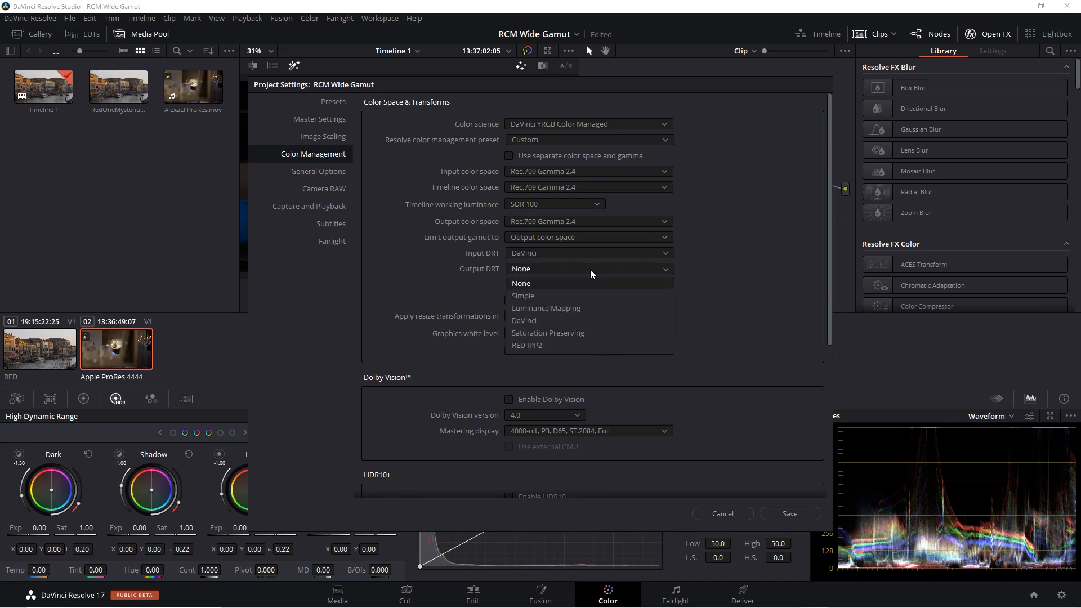
click(582, 319)
drag(695, 87, 567, 163)
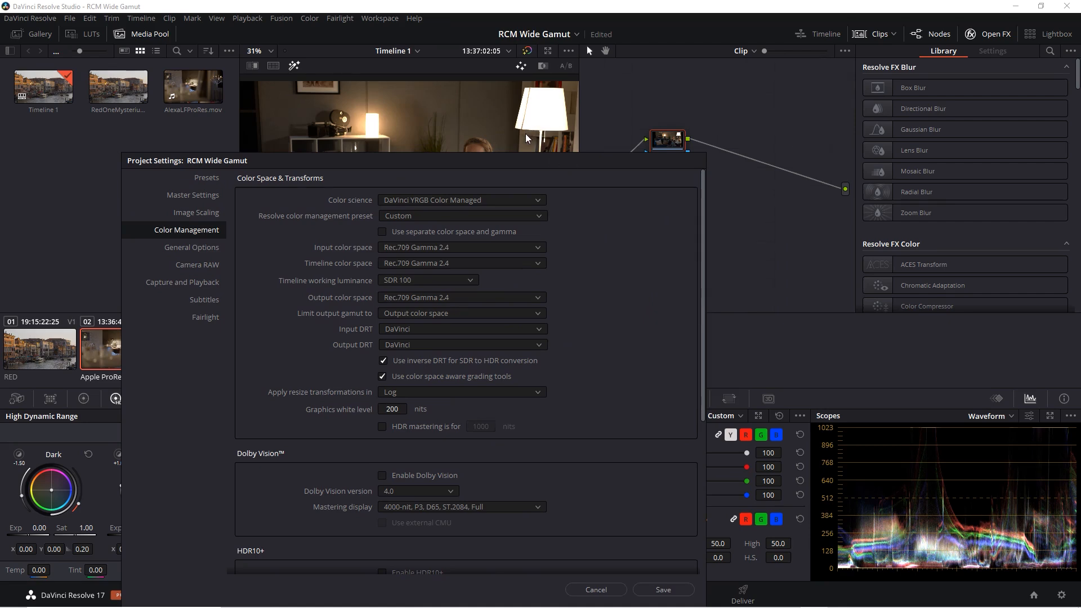
click(654, 589)
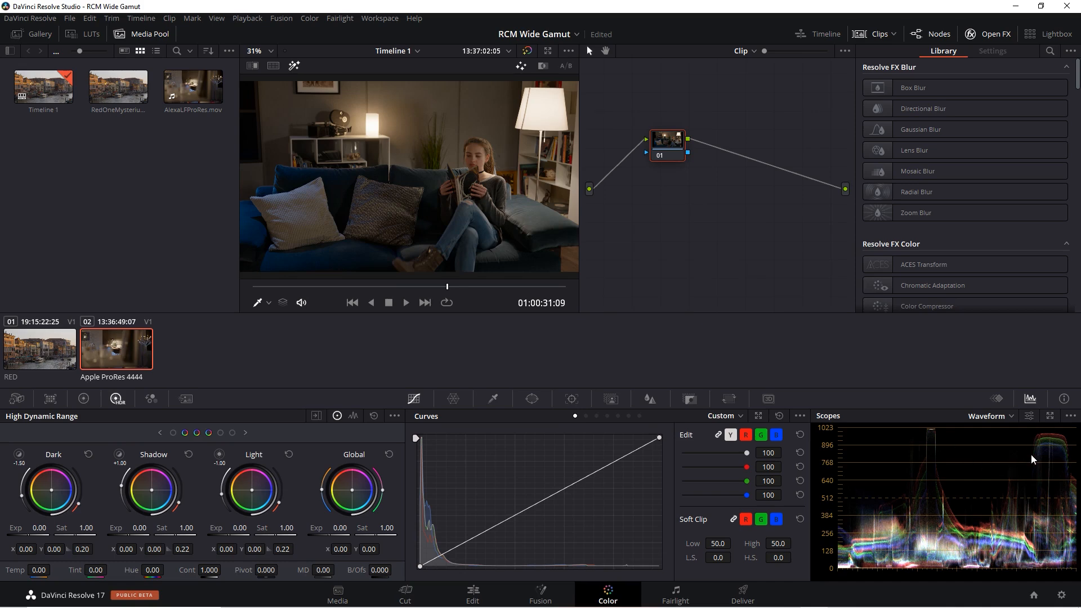
- Review the available Input DRT options in the project's color management settings without changing the selection
click(1061, 595)
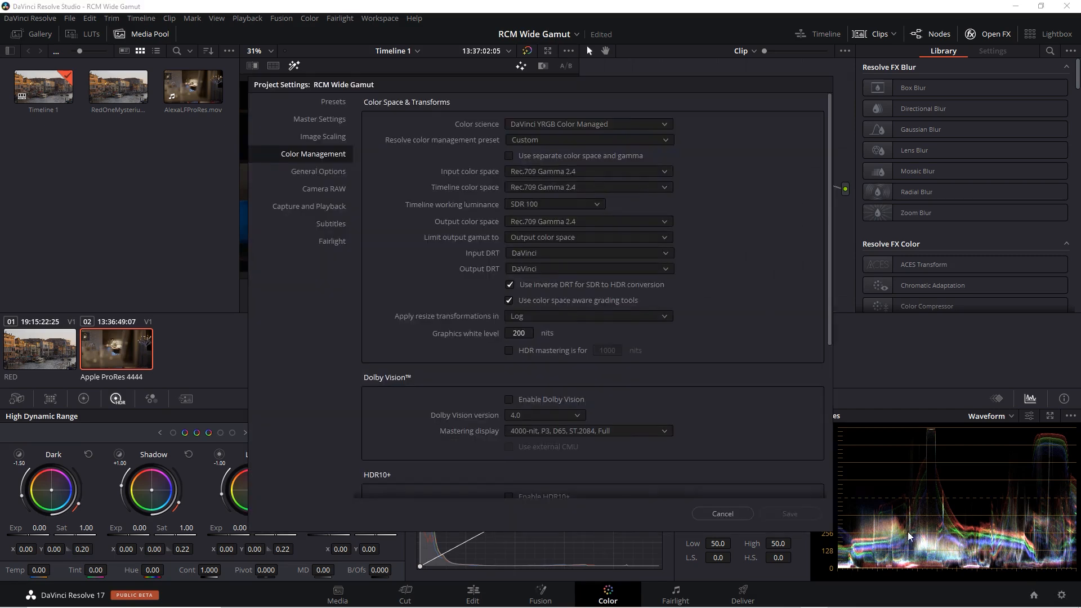
click(545, 253)
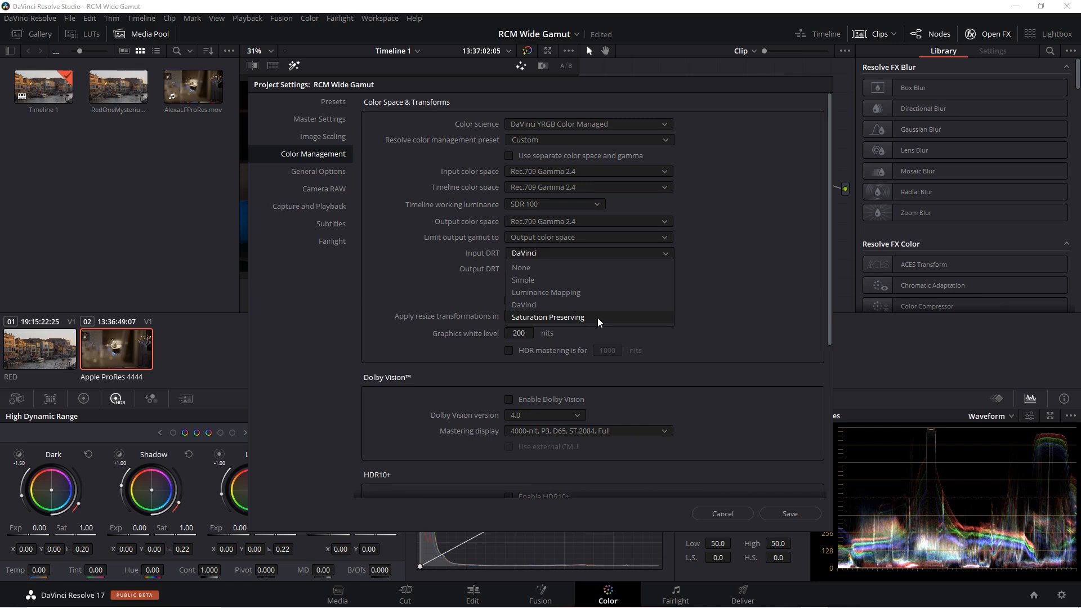
click(694, 253)
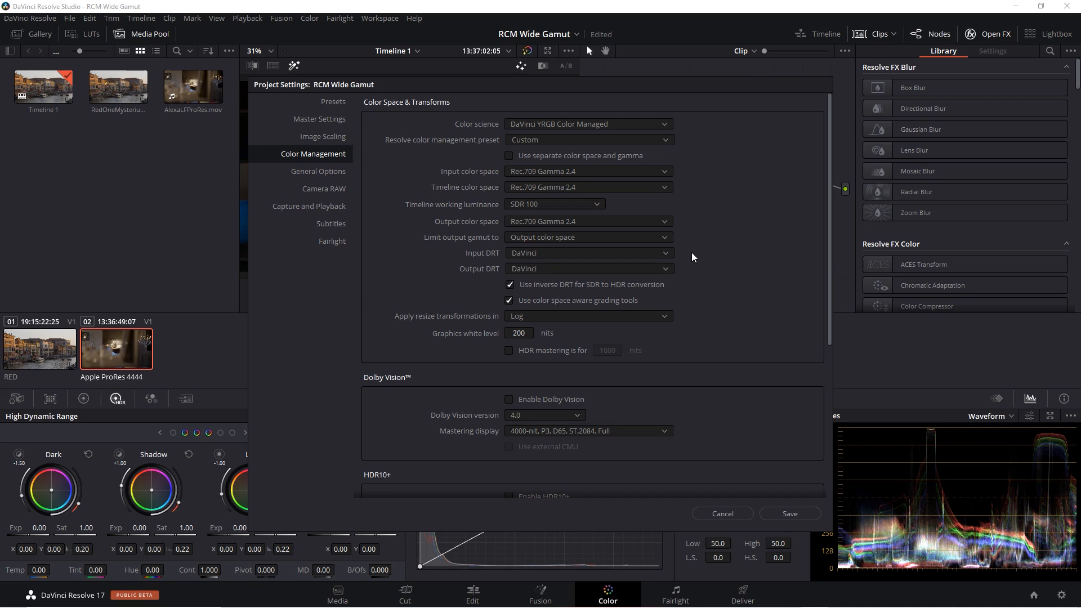
drag(676, 83, 555, 104)
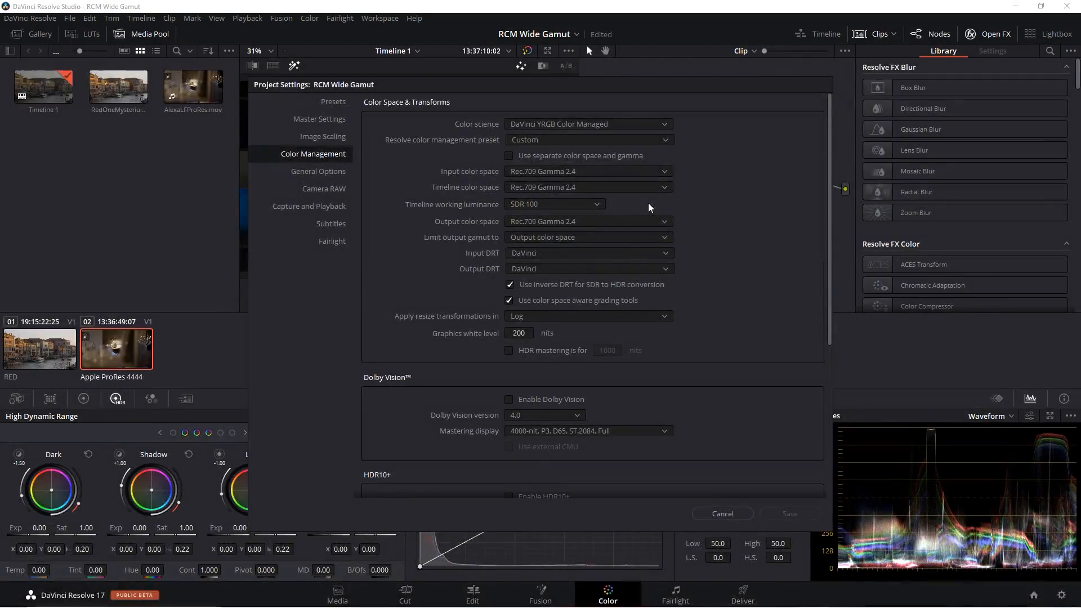
- Set the timeline color space and the output color space to Rec.2100 ST2084 in the project's color management settings
click(645, 187)
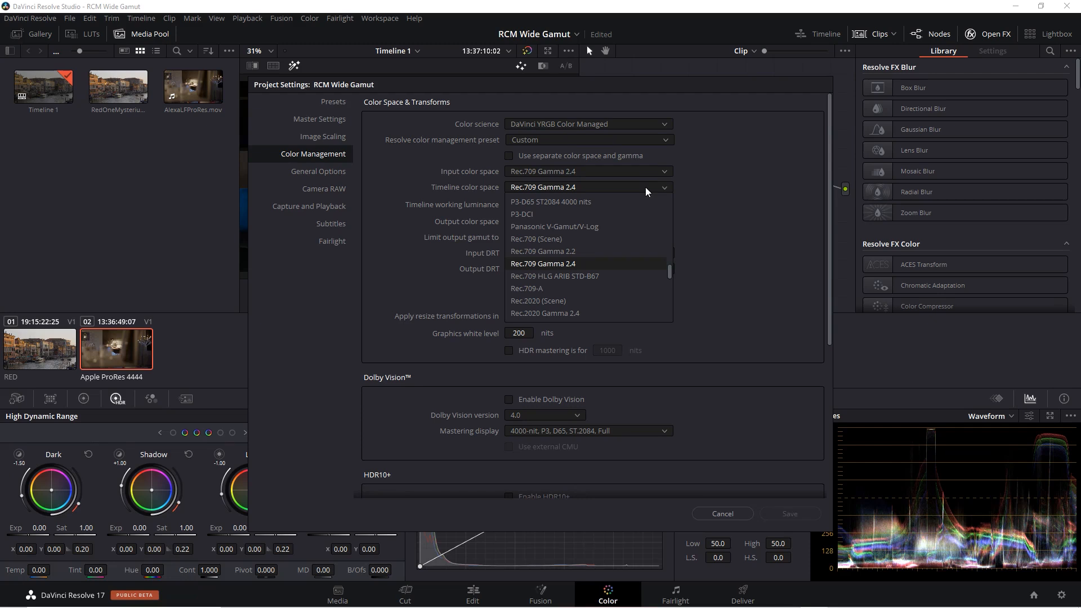
drag(670, 271, 678, 287)
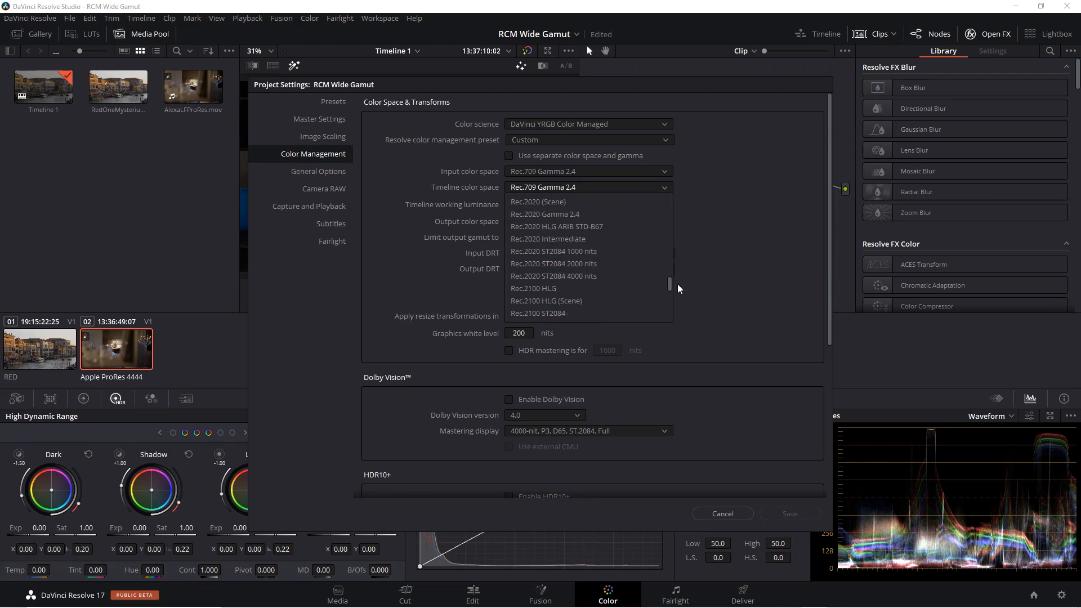
click(592, 276)
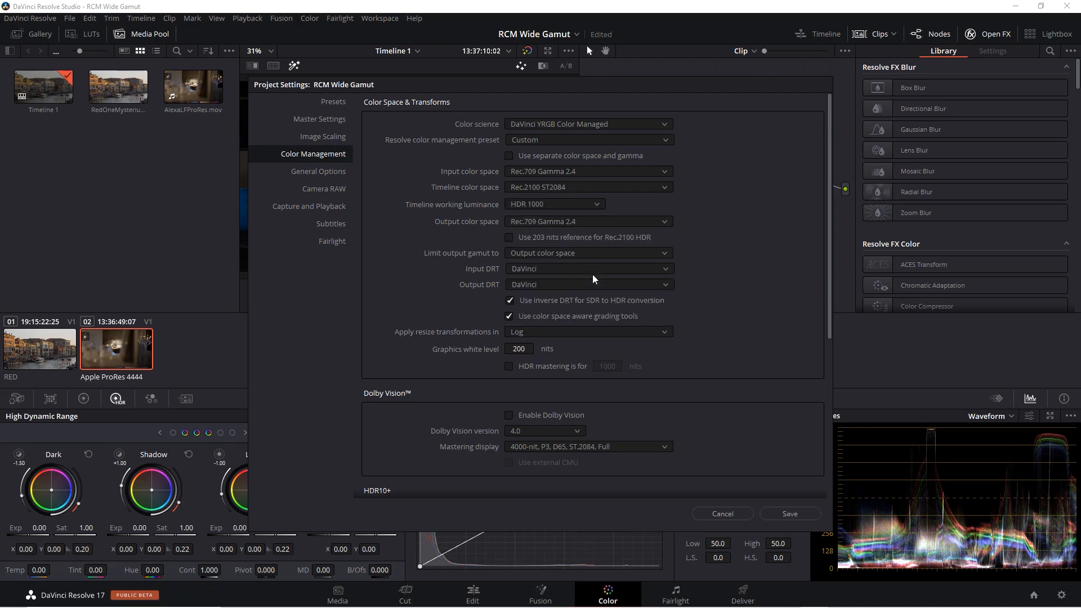
click(665, 222)
drag(670, 293, 682, 316)
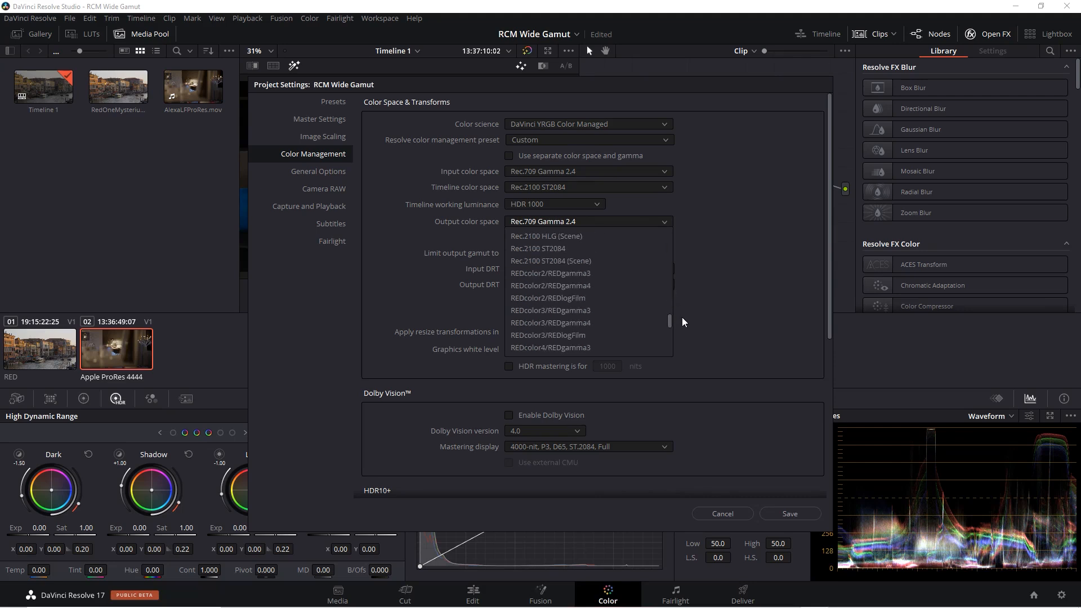
click(595, 249)
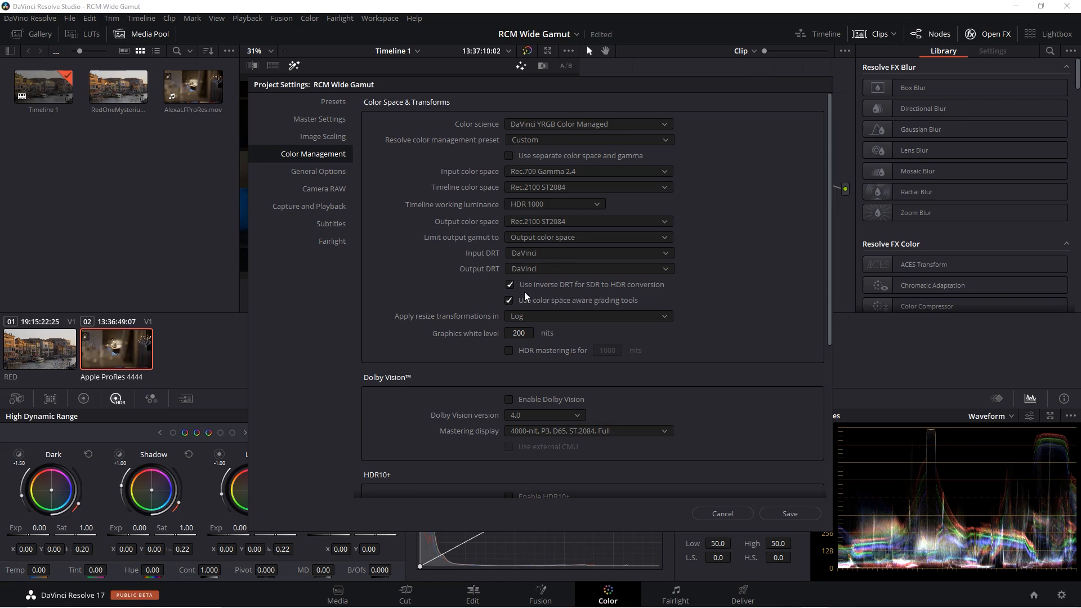
- Disable the inverse DRT for SDR to HDR conversion, set the Input and Output DRT to None, and save the settings
click(510, 284)
click(557, 254)
click(555, 264)
click(558, 269)
click(552, 279)
click(799, 515)
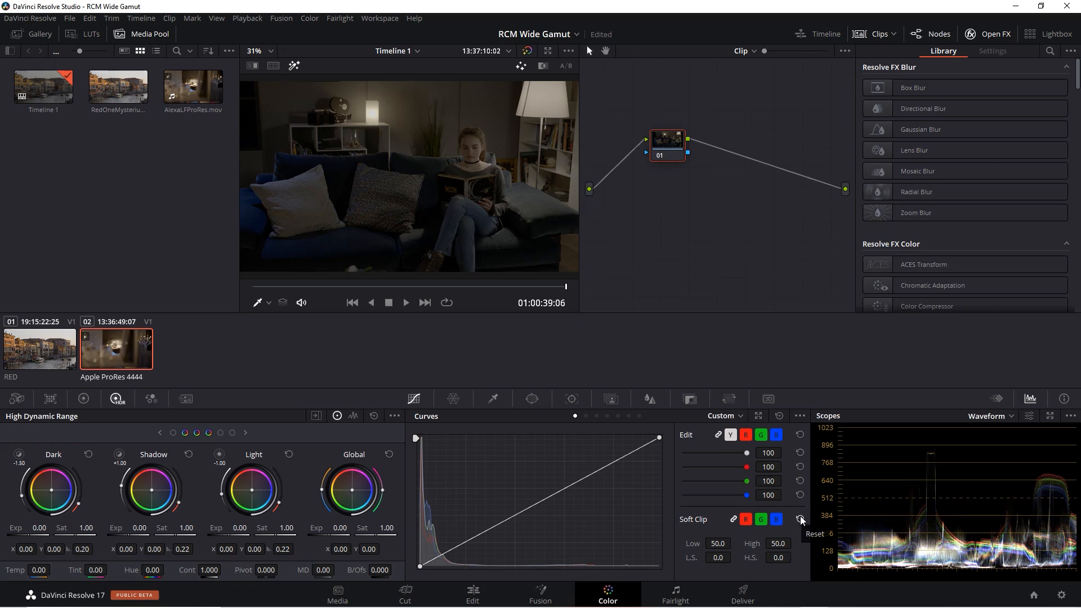
- Import ModelProRes422.mov from the Footage folder into the Master bin of the media pool
click(338, 593)
right_click(296, 468)
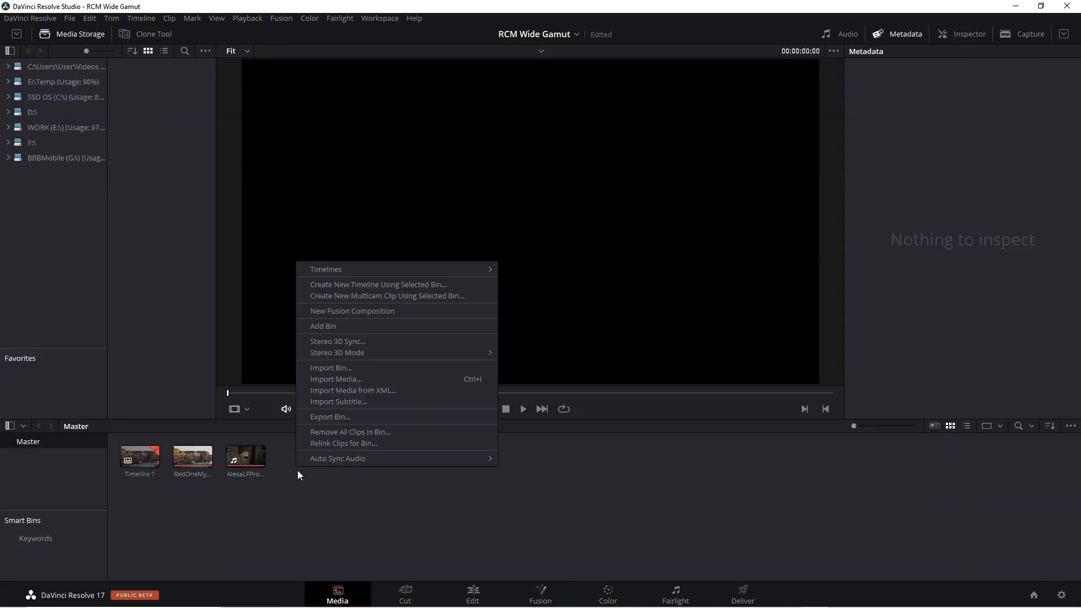
click(356, 381)
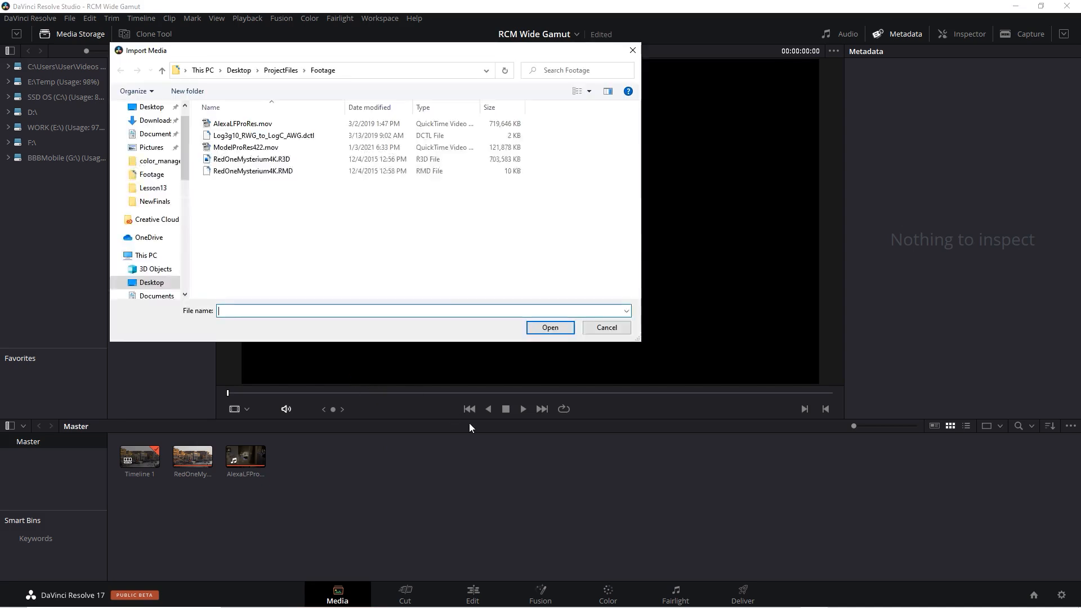
click(262, 147)
click(547, 326)
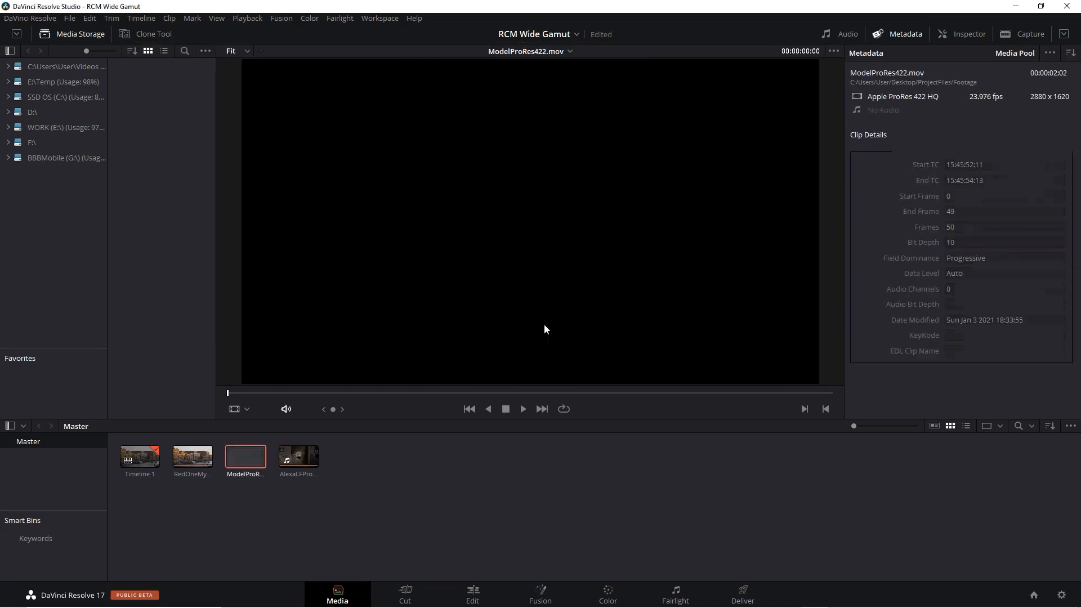
- Set the input color space of ModelProRes422.mov to Rec.709 Gamma 2.4
right_click(246, 465)
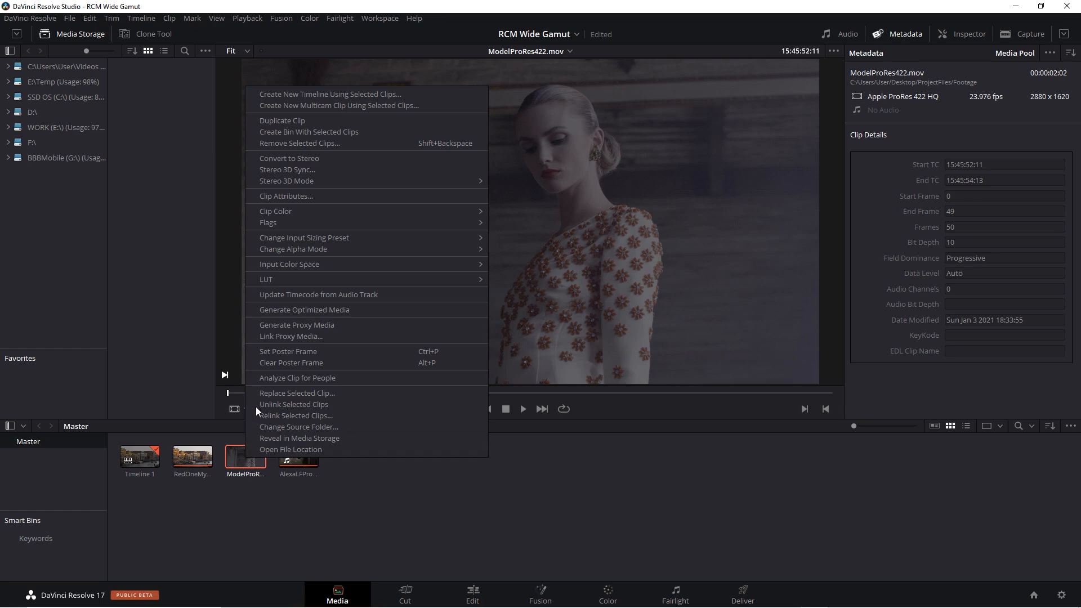
mouse_move(303, 265)
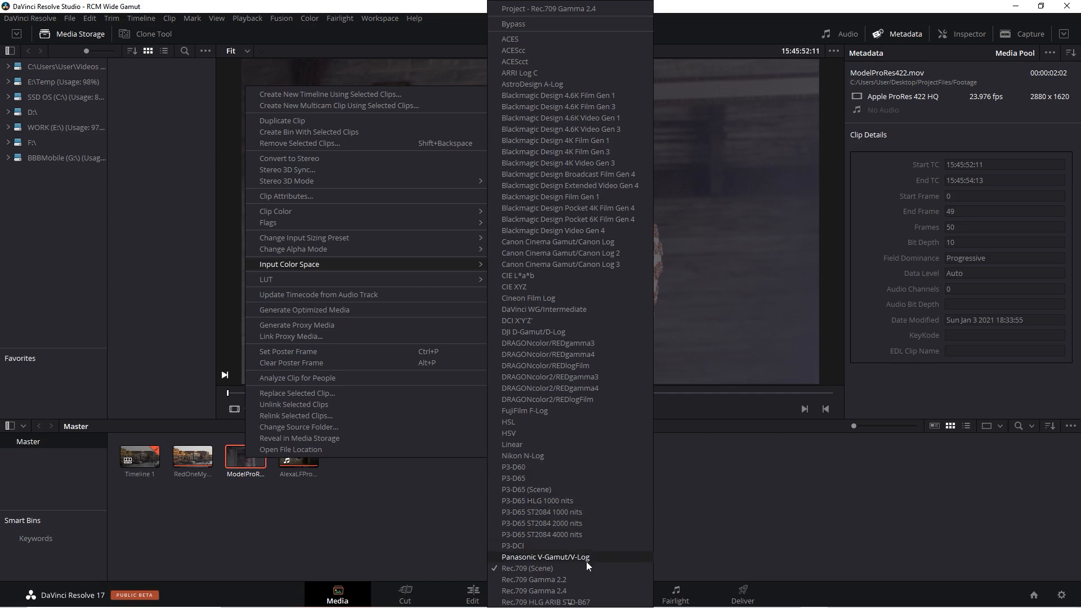
click(585, 592)
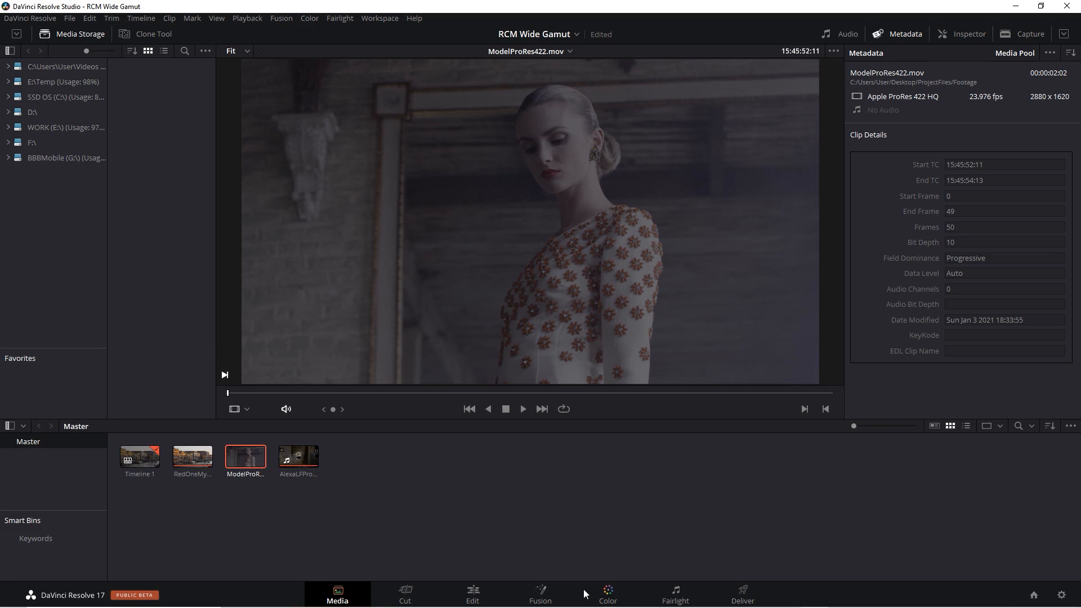
- Append ModelProRes422.mov to the end of Timeline 1 on the Edit page and place the playhead over it
click(473, 592)
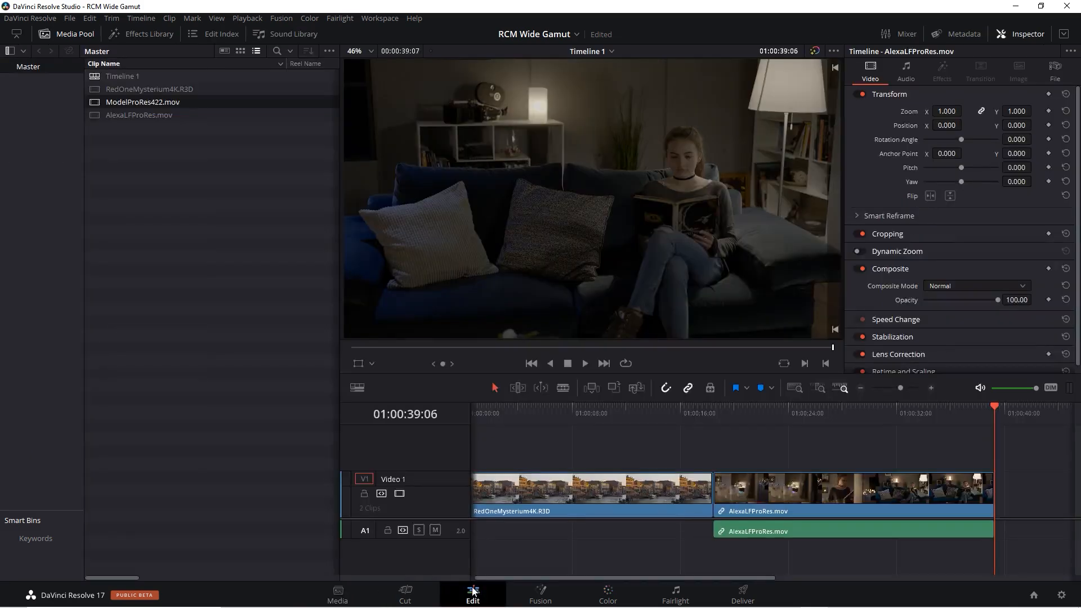
click(99, 104)
drag(782, 338, 993, 489)
click(1011, 412)
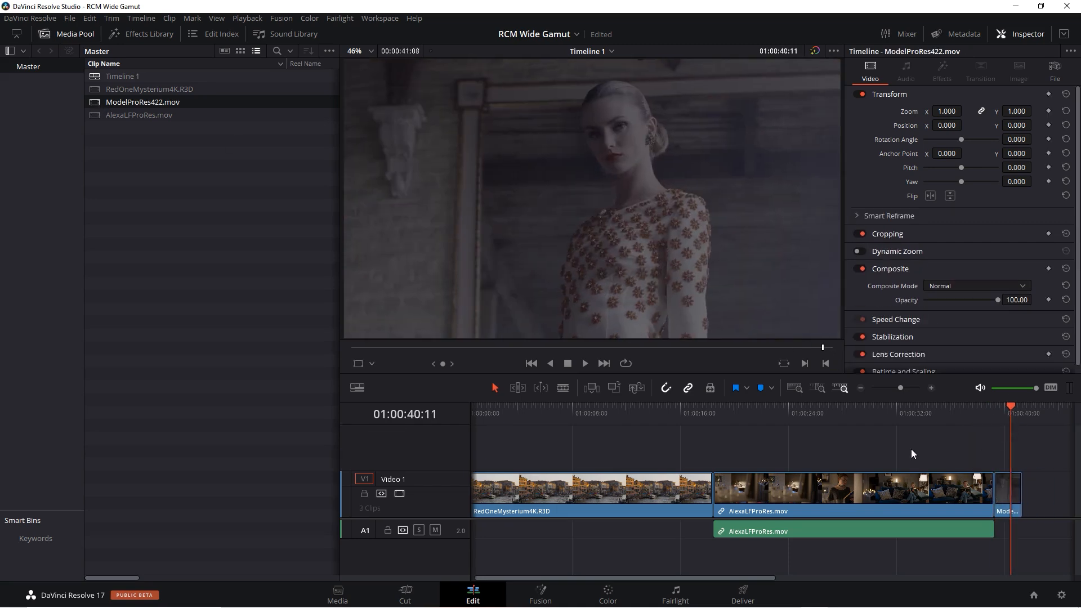
- On the Color page, set the waveform scope's scale style to HDR (ST.2084/HLG)
click(609, 595)
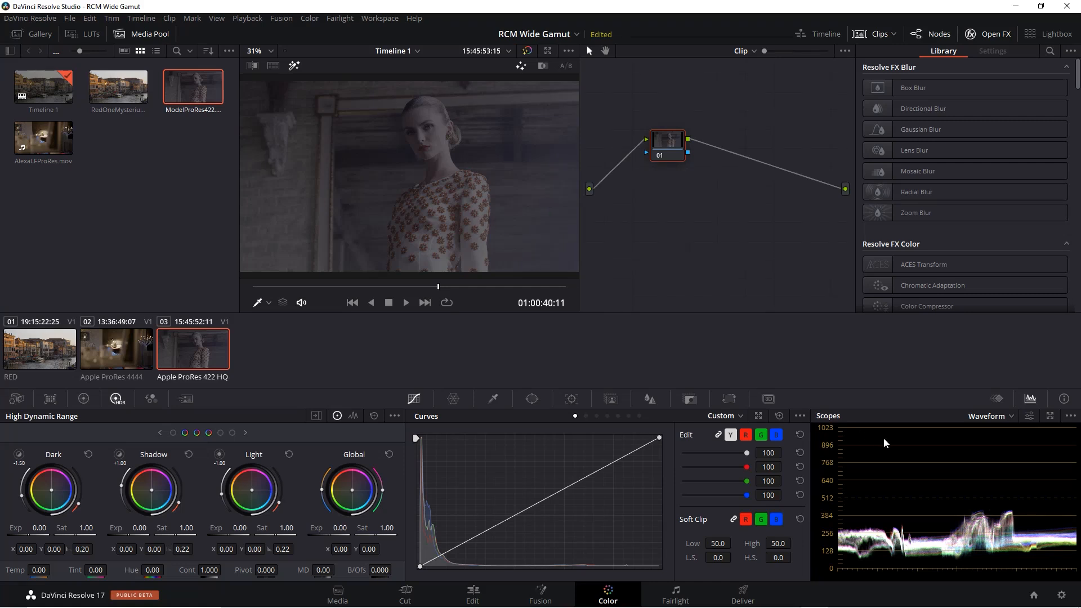
click(1071, 416)
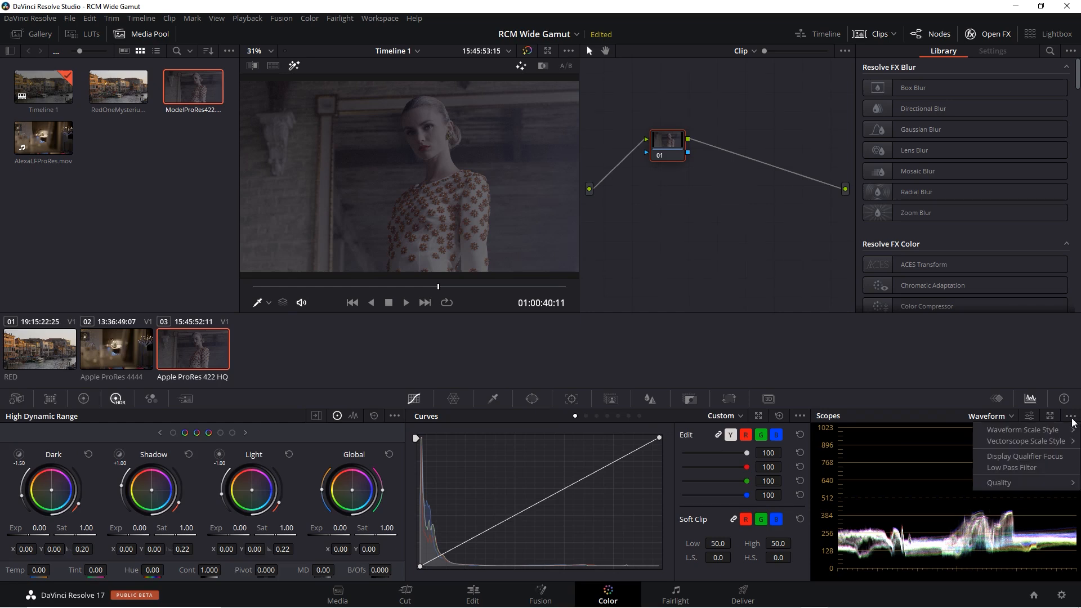
mouse_move(1053, 435)
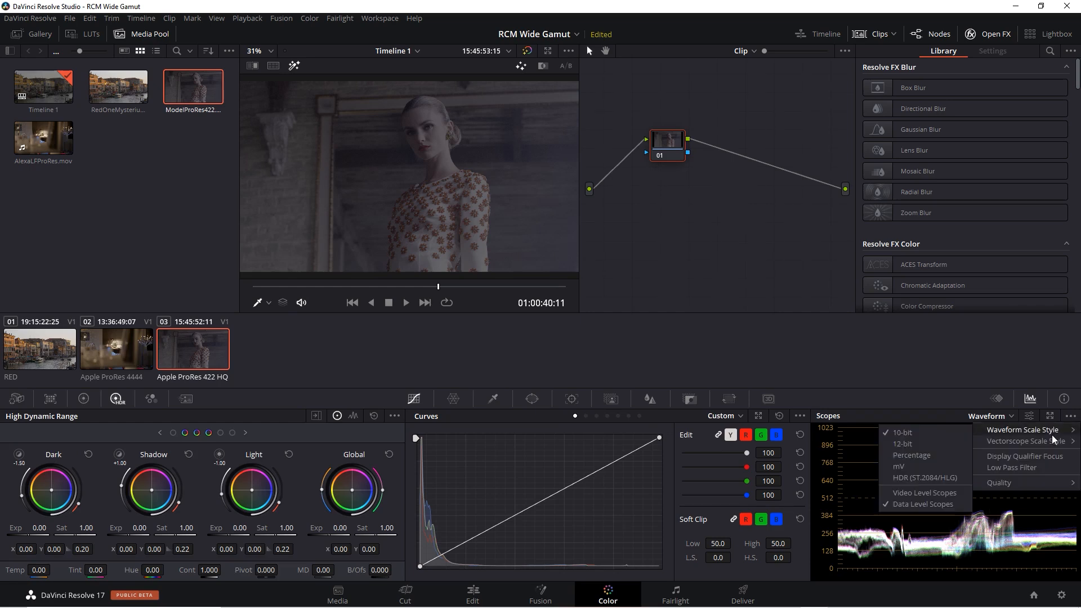
click(927, 479)
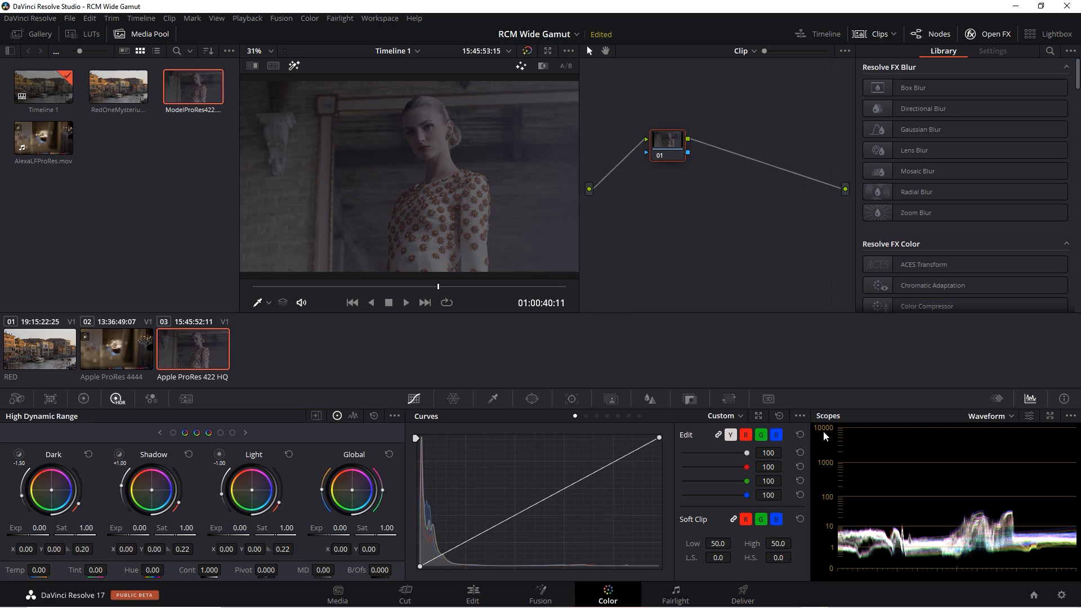
- Set both the Input DRT and the Output DRT to DaVinci in the project's color management settings
click(1061, 595)
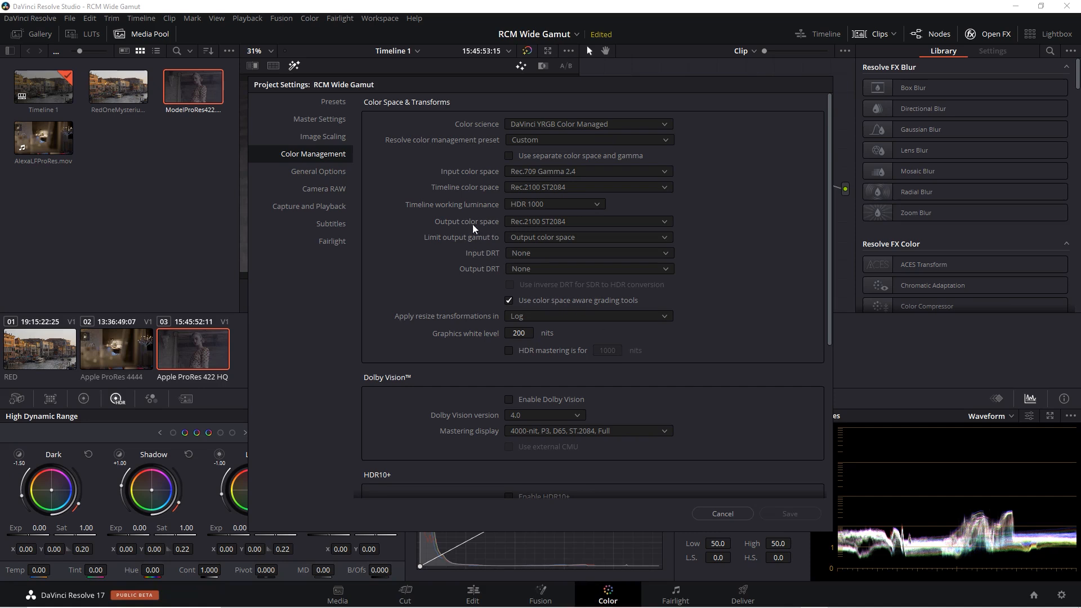
click(552, 254)
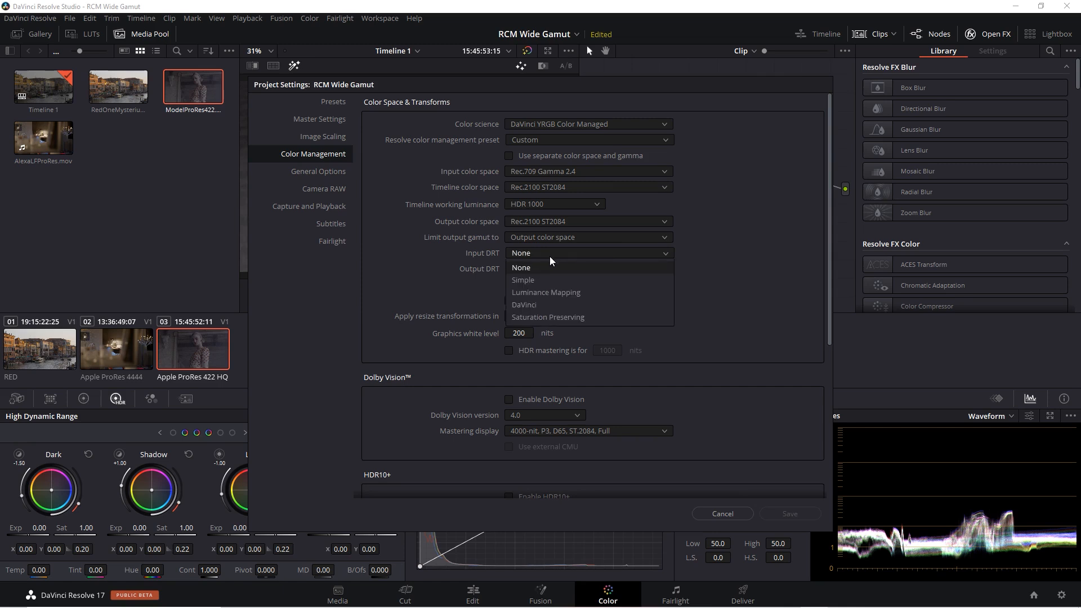
click(555, 304)
click(546, 269)
click(551, 320)
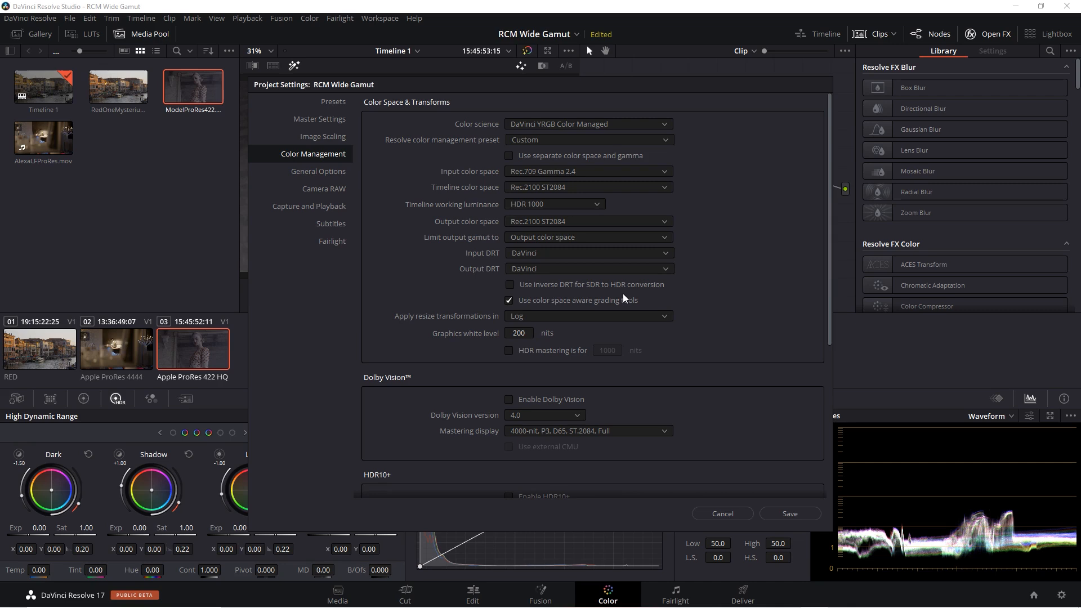
- Enable the inverse DRT for SDR to HDR conversion, keeping the scopes uncovered by the settings window, and save the settings
drag(582, 102, 480, 115)
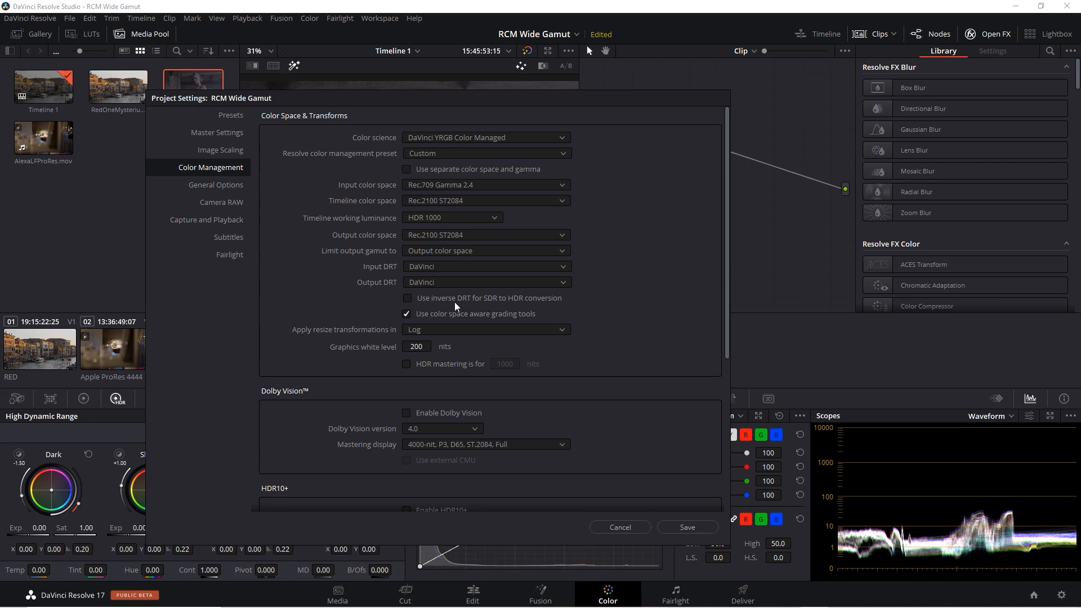
drag(596, 95, 471, 133)
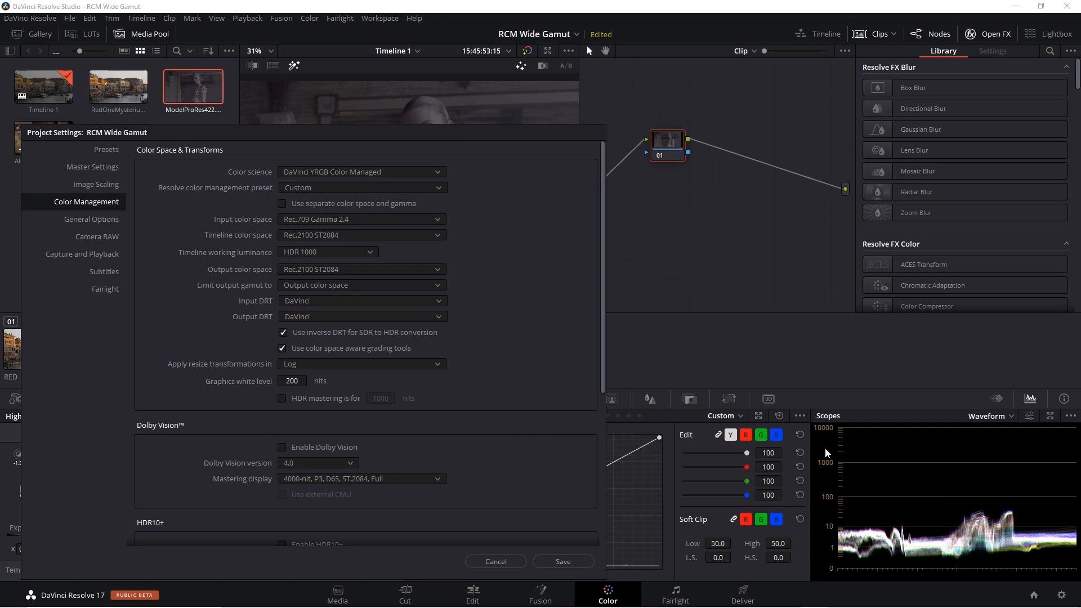
click(563, 561)
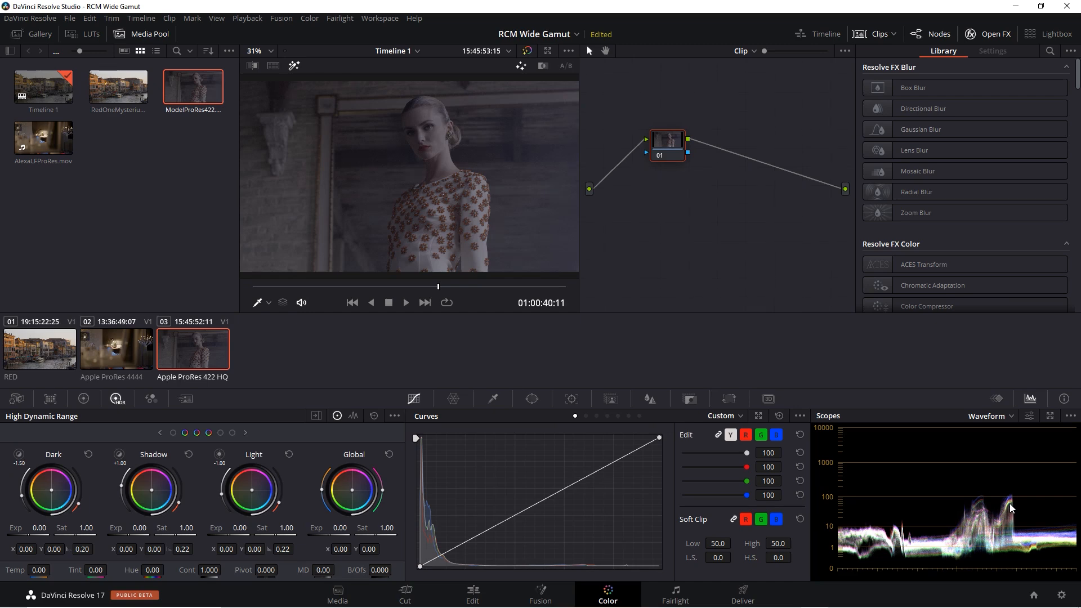
- Set the project's output color space to Rec.709 Gamma 2.4 and save the color management settings
click(1061, 596)
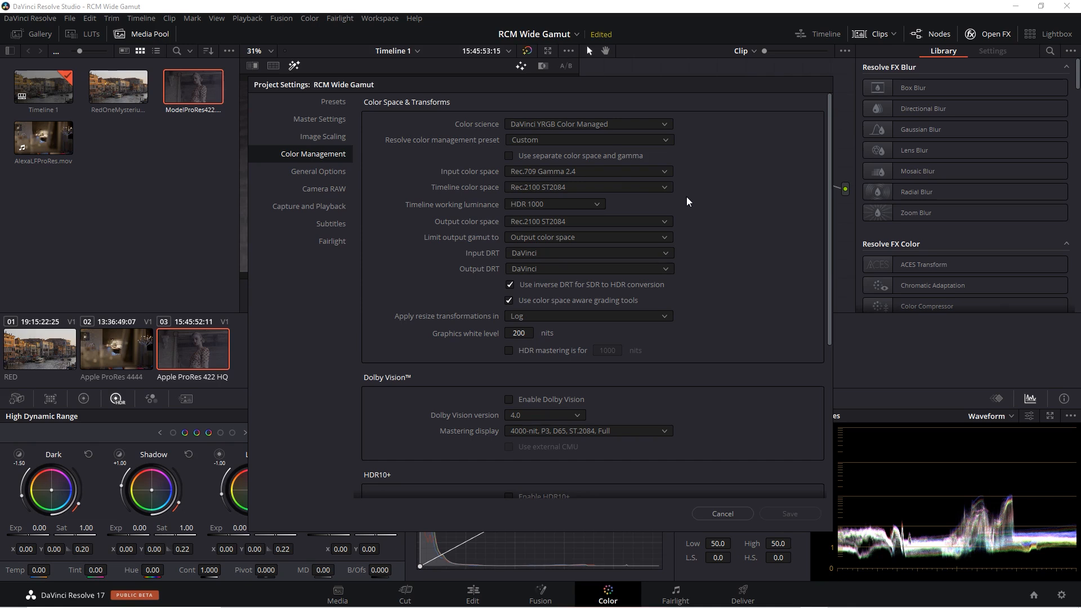
click(665, 222)
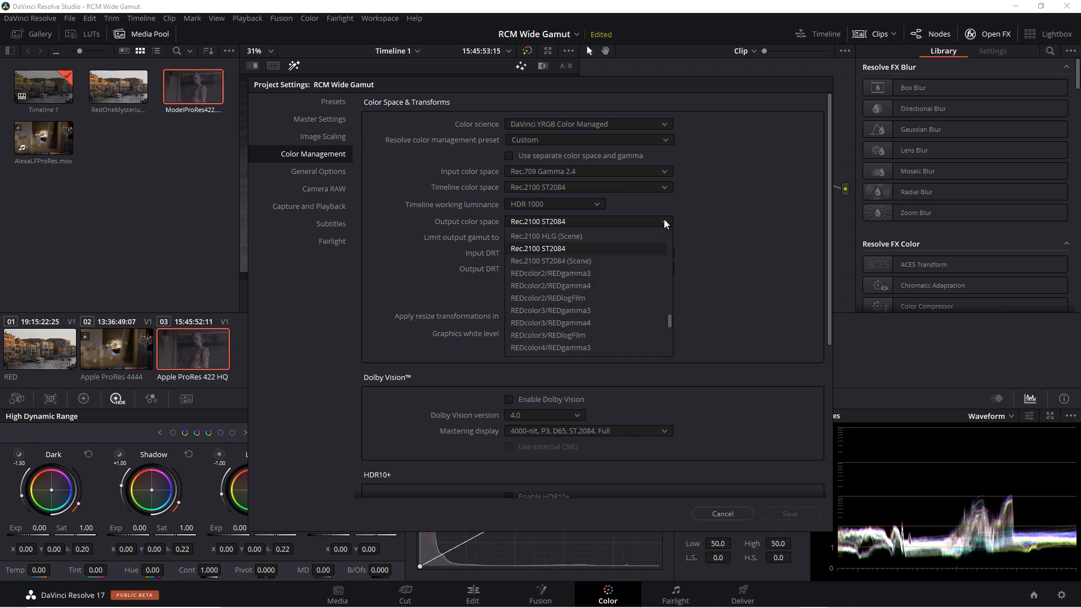
drag(671, 322, 679, 300)
click(614, 300)
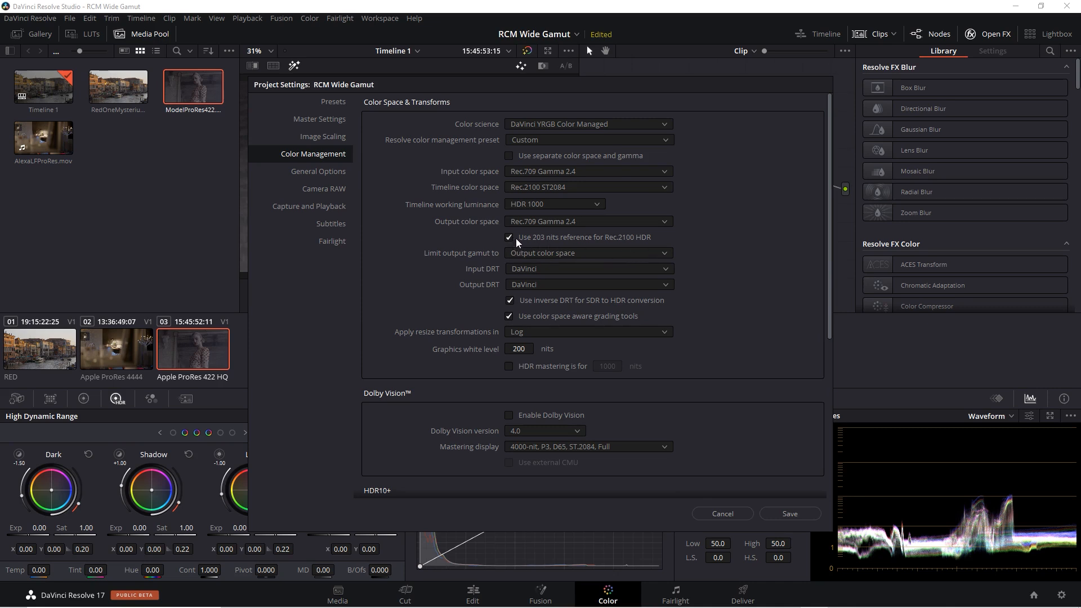
click(796, 513)
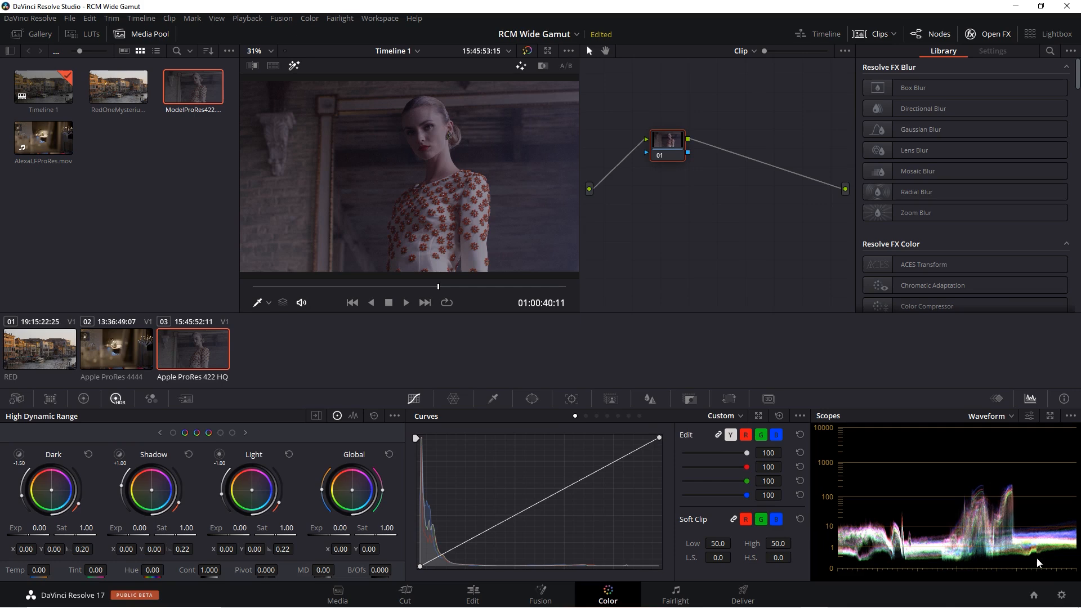
- Reopen the project's color management settings
click(1060, 595)
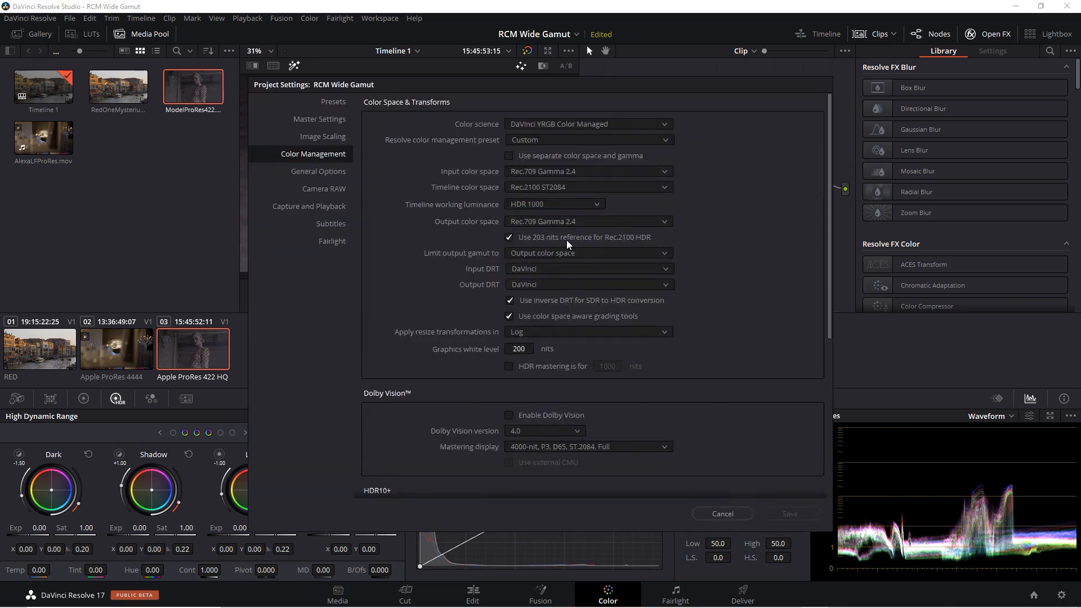